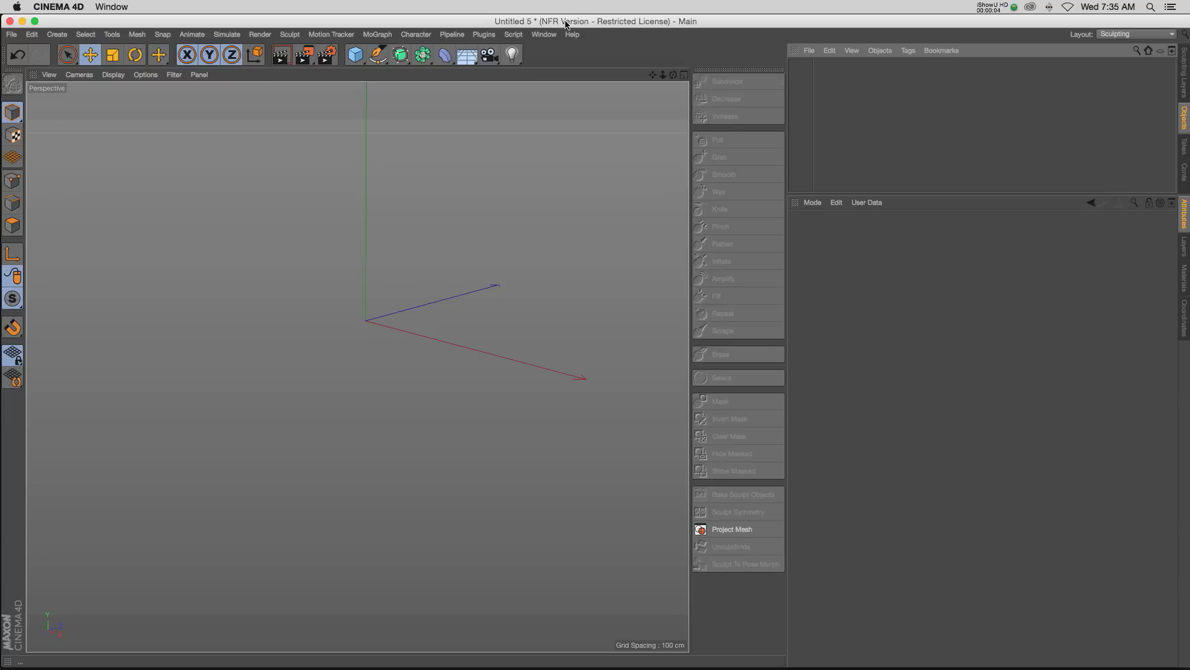
click(290, 34)
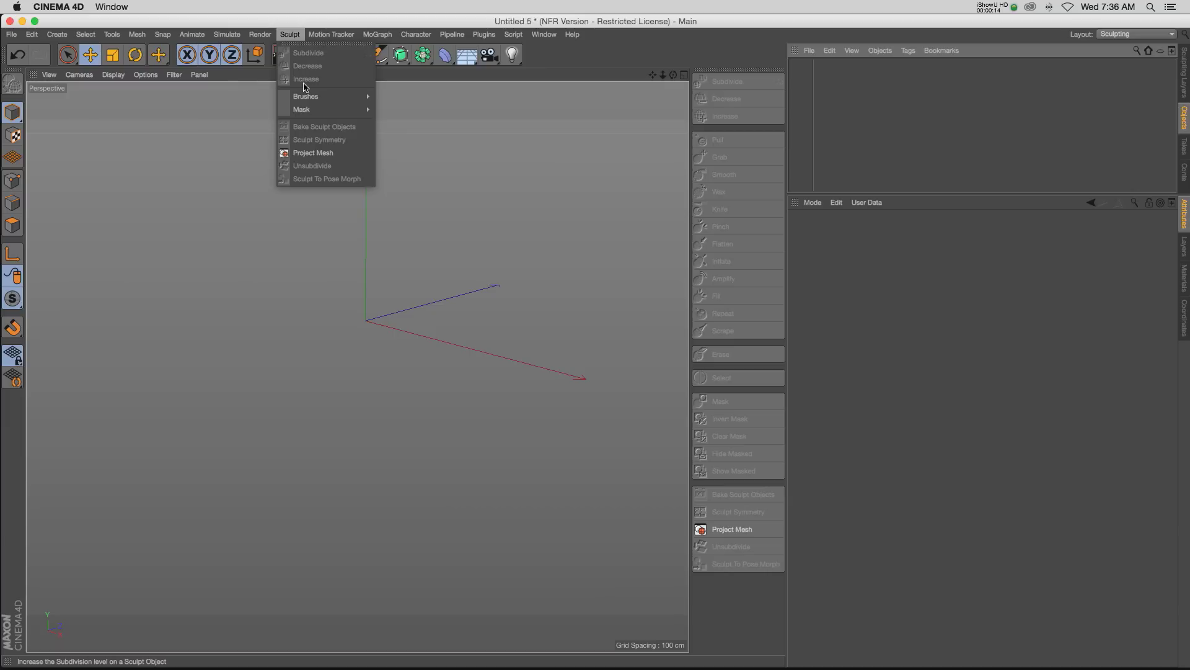
mouse_move(315, 98)
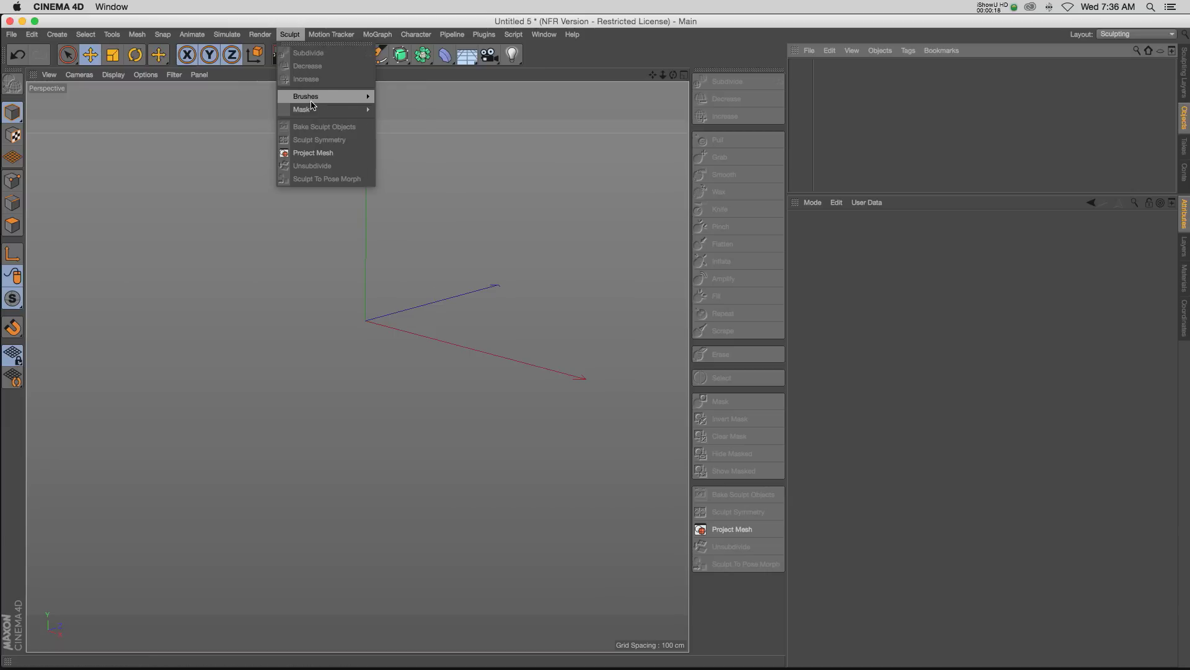
click(292, 34)
Add a Landscape primitive, raise its height to about 155 cm, and convert it to an editable polygon object
click(355, 55)
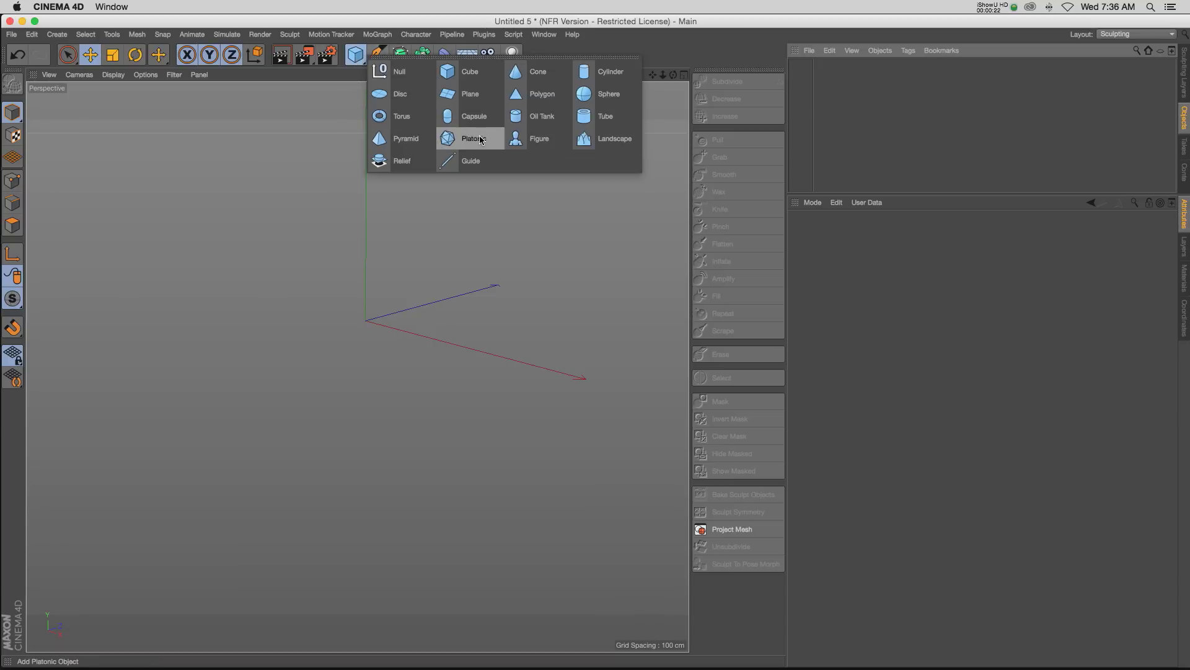
click(612, 140)
drag(365, 283, 365, 263)
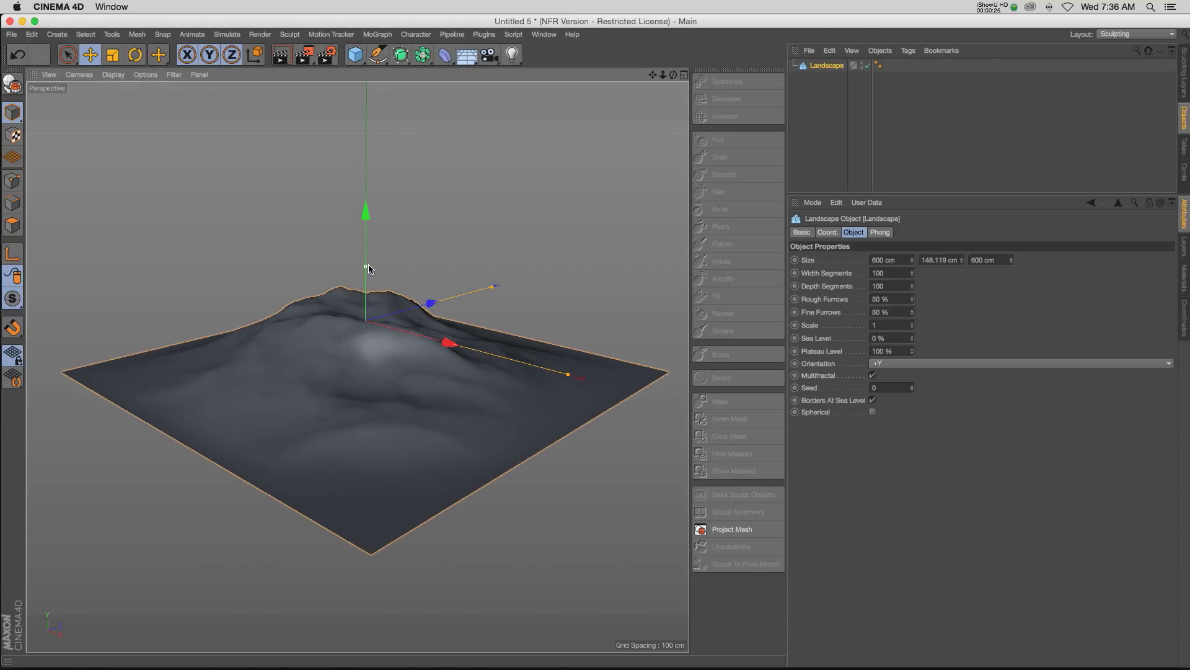
click(826, 67)
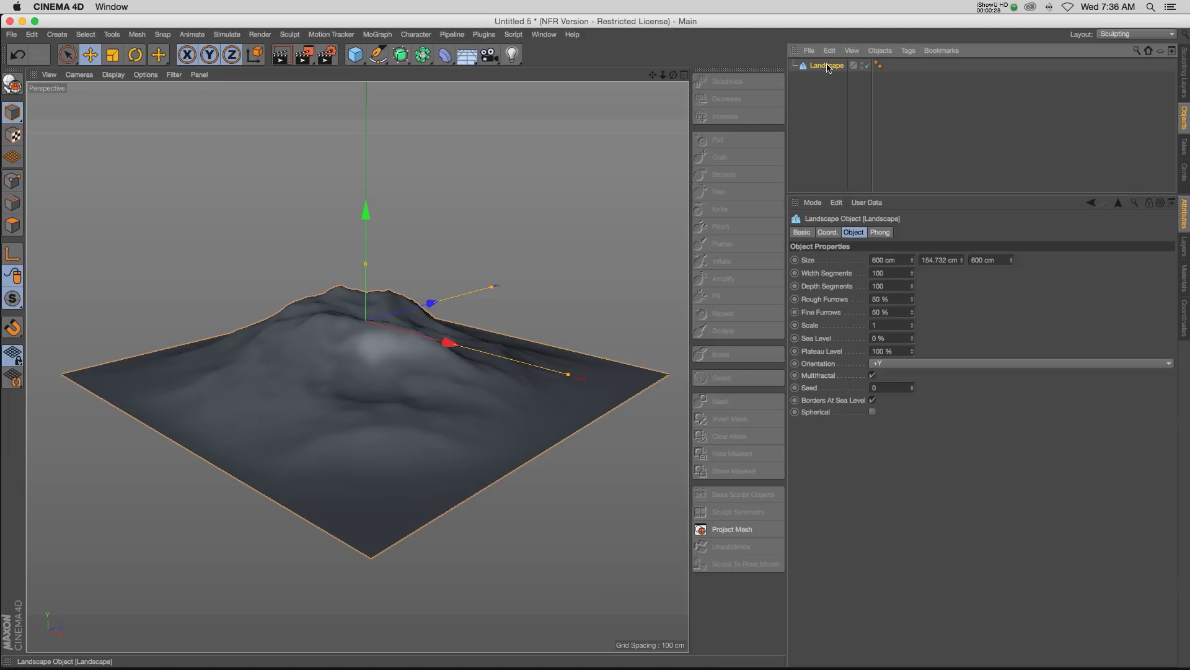
key(c)
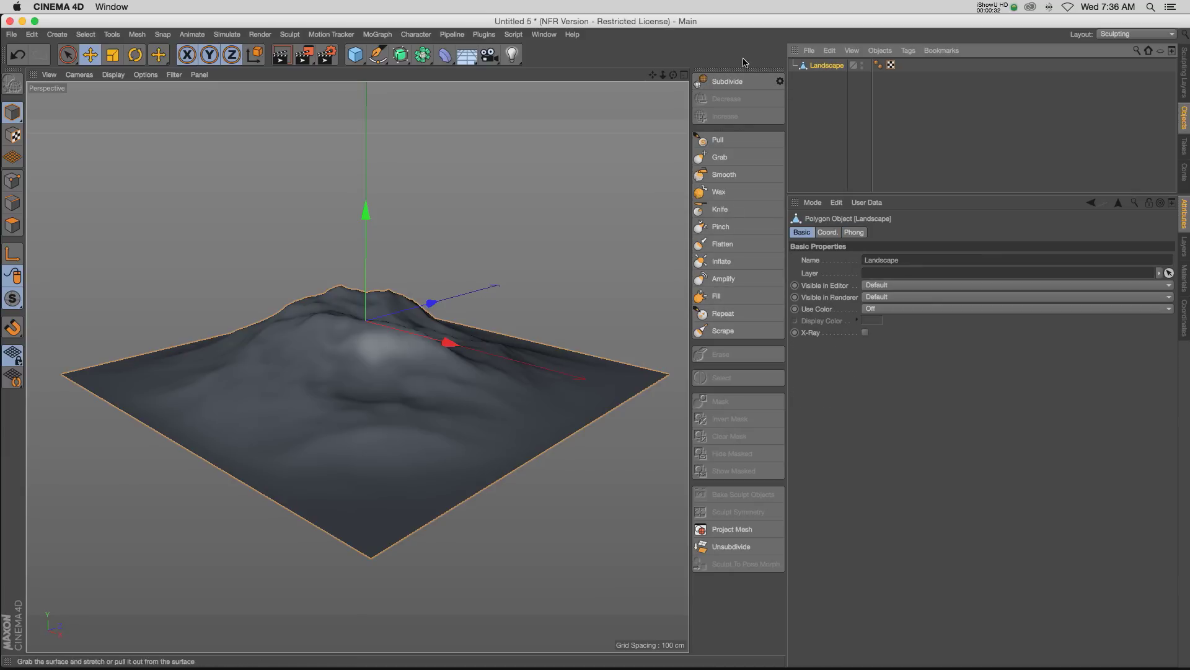
Set the interface layout to Sculpting
click(543, 34)
mouse_move(587, 55)
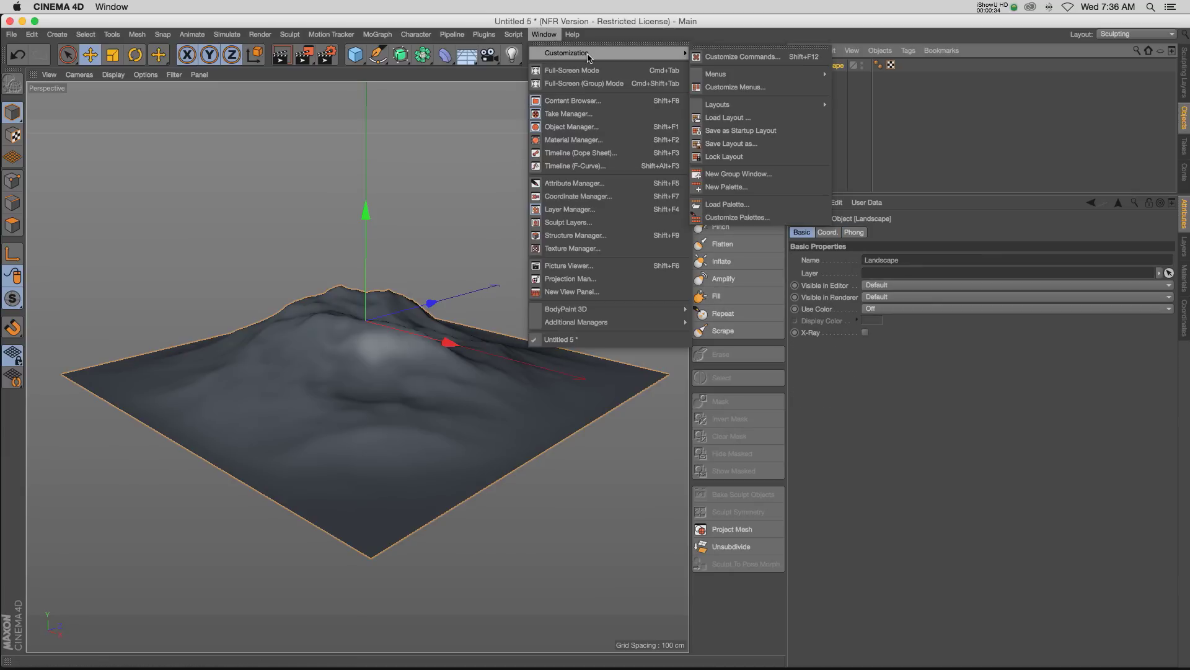
mouse_move(736, 105)
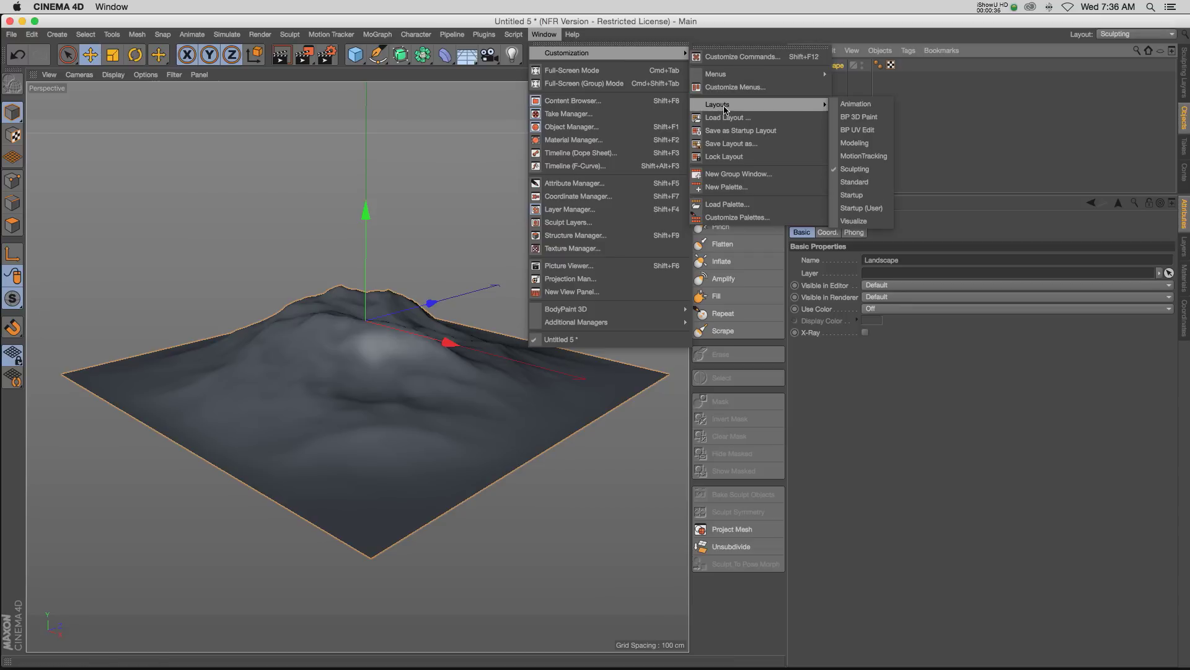
click(854, 168)
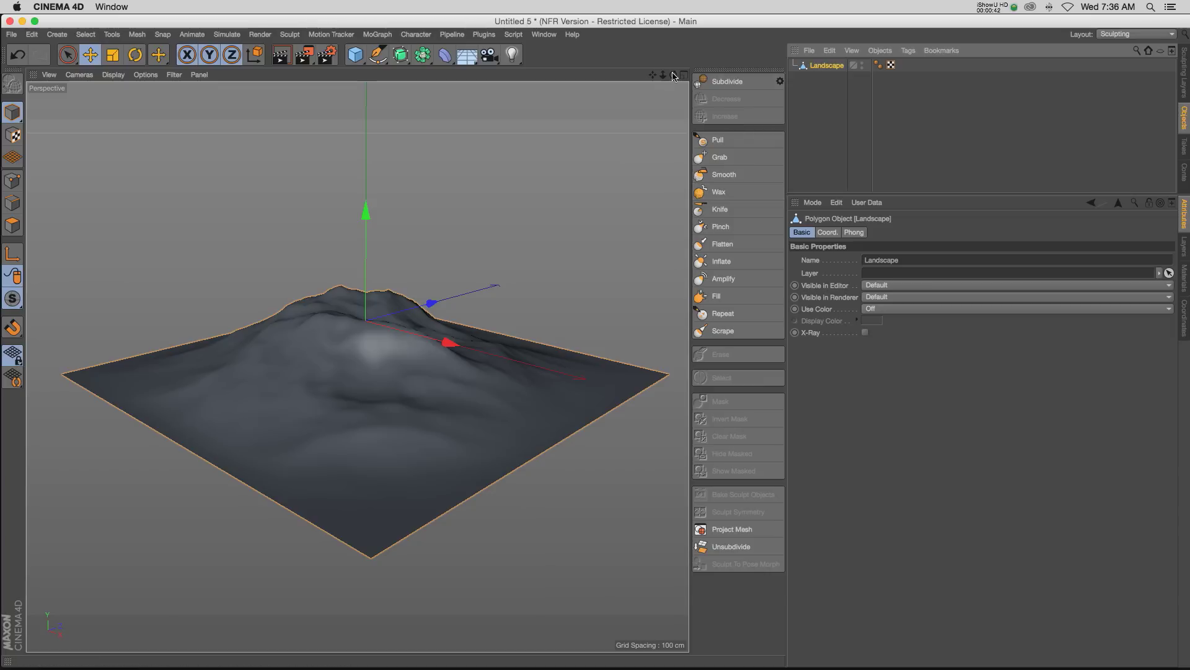
Display the landscape's polygon mesh by setting the viewport to Gouraud Shading (Lines)
mouse_move(653, 75)
mouse_down()
mouse_move(662, 62)
mouse_move(668, 80)
mouse_up()
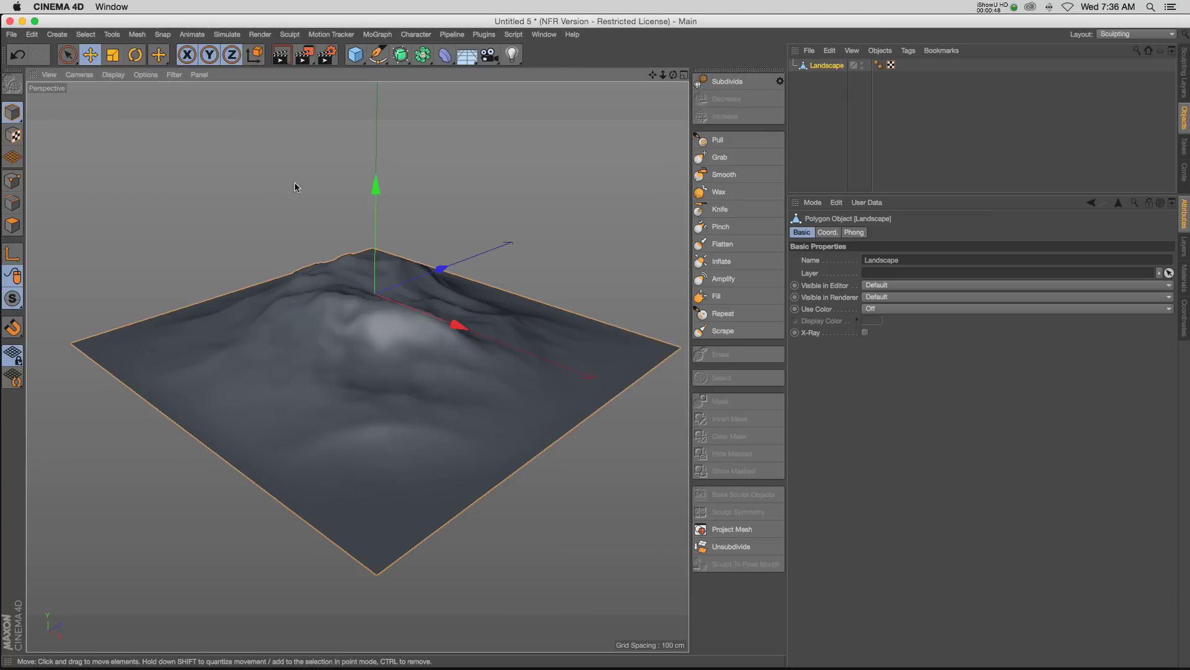
click(113, 75)
click(142, 106)
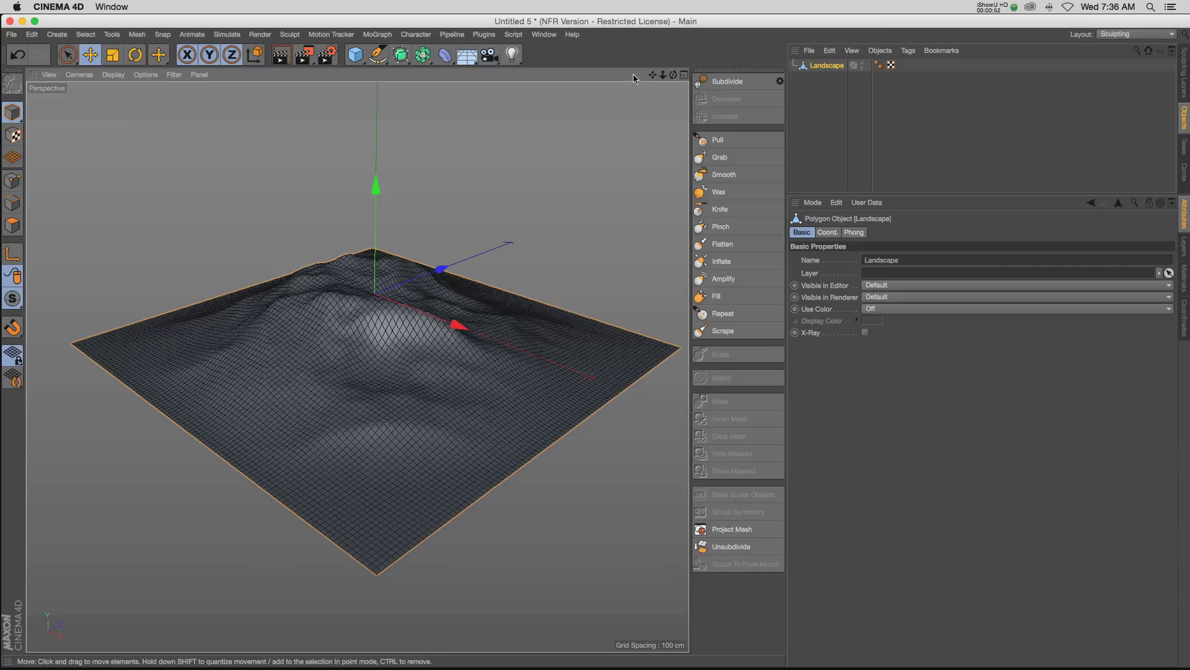
drag(652, 75, 650, 65)
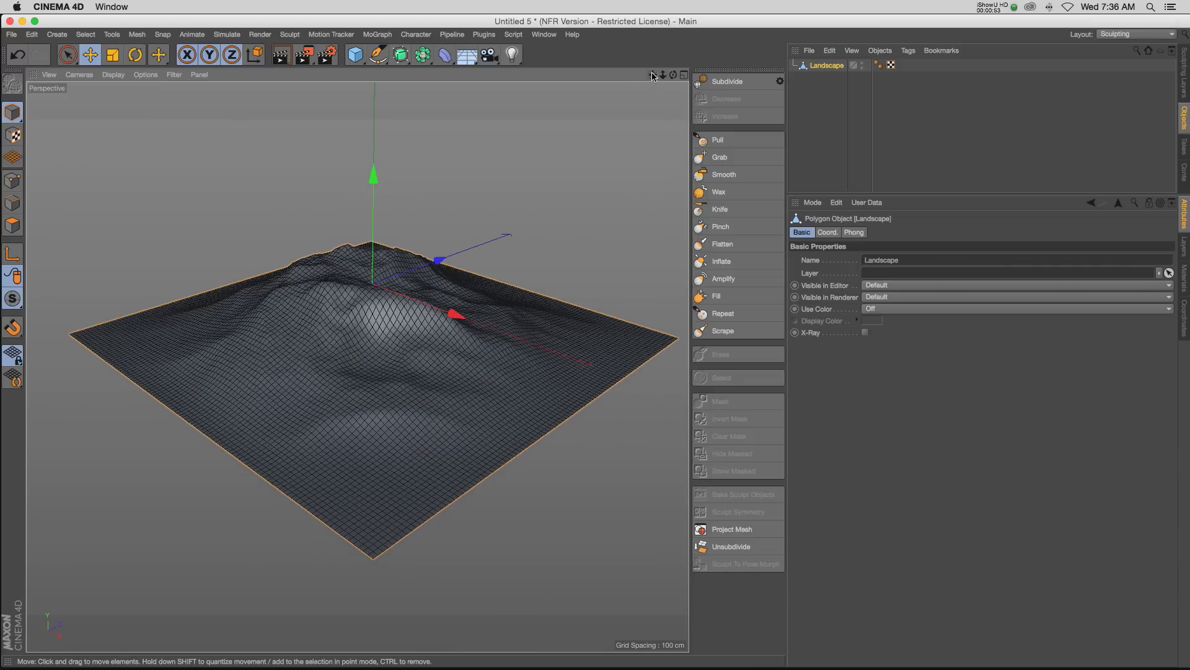
Turn the landscape into a sculpt object and subdivide it up to level 3
click(731, 82)
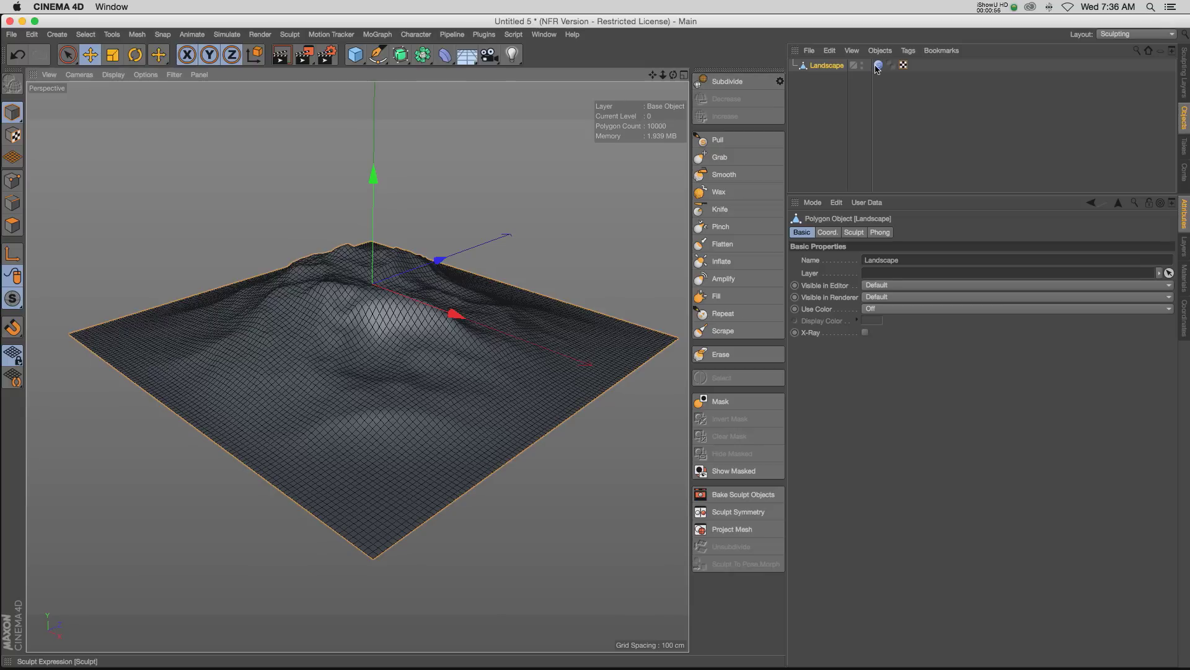
click(729, 82)
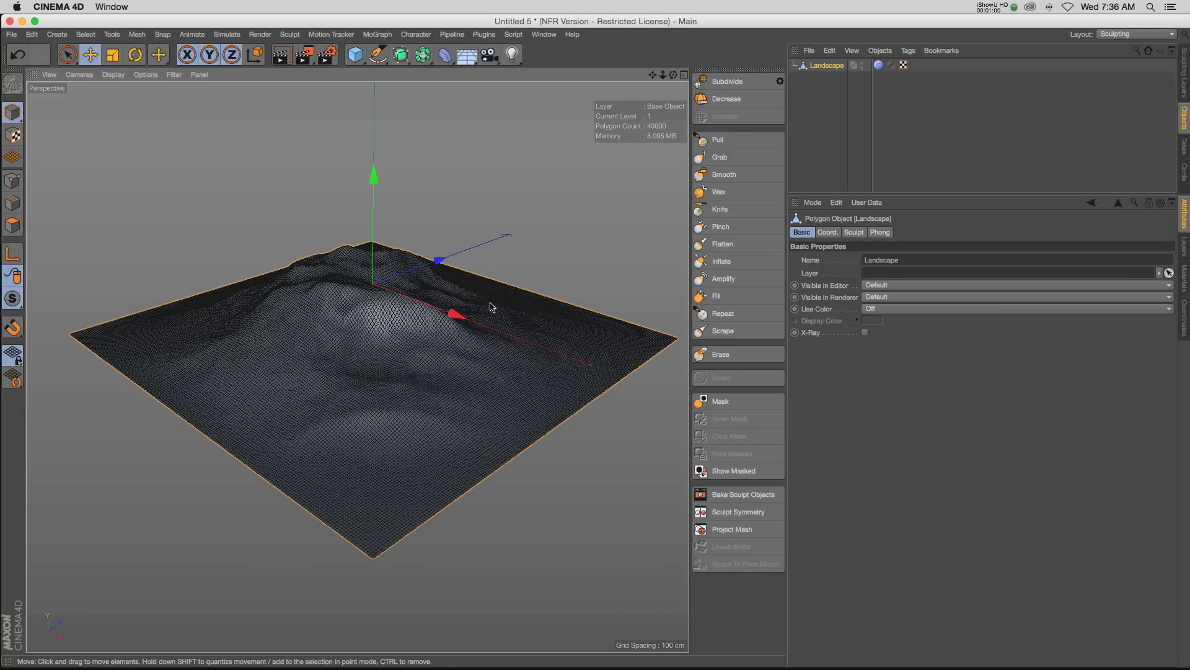
drag(662, 75, 682, 75)
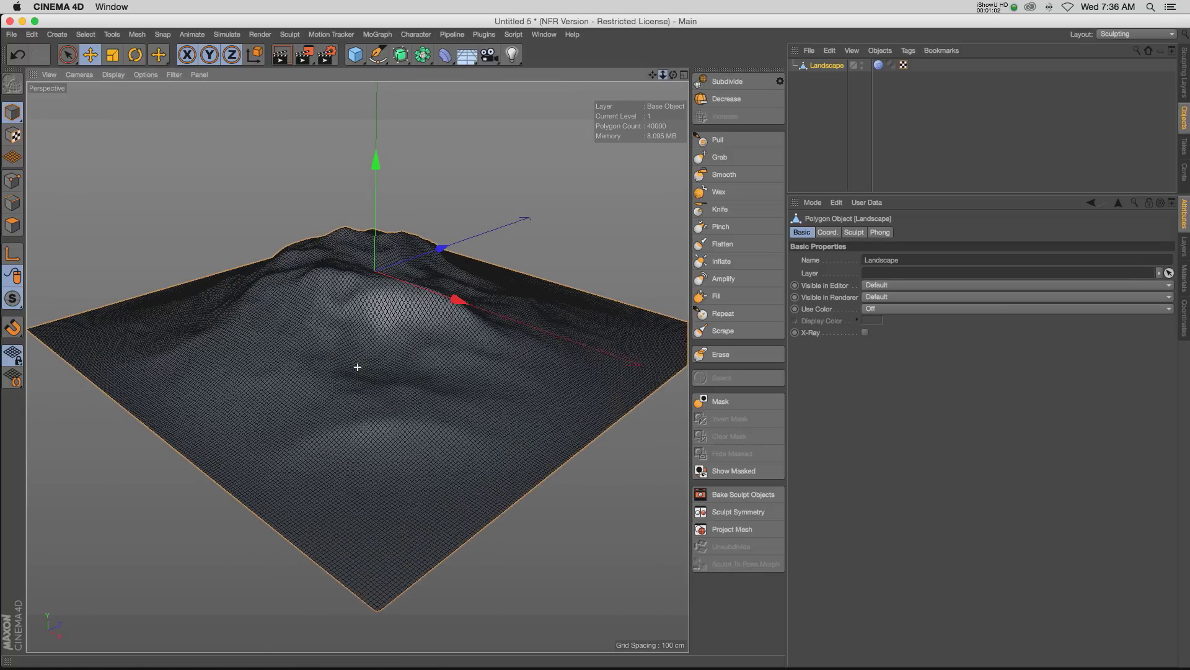
click(729, 81)
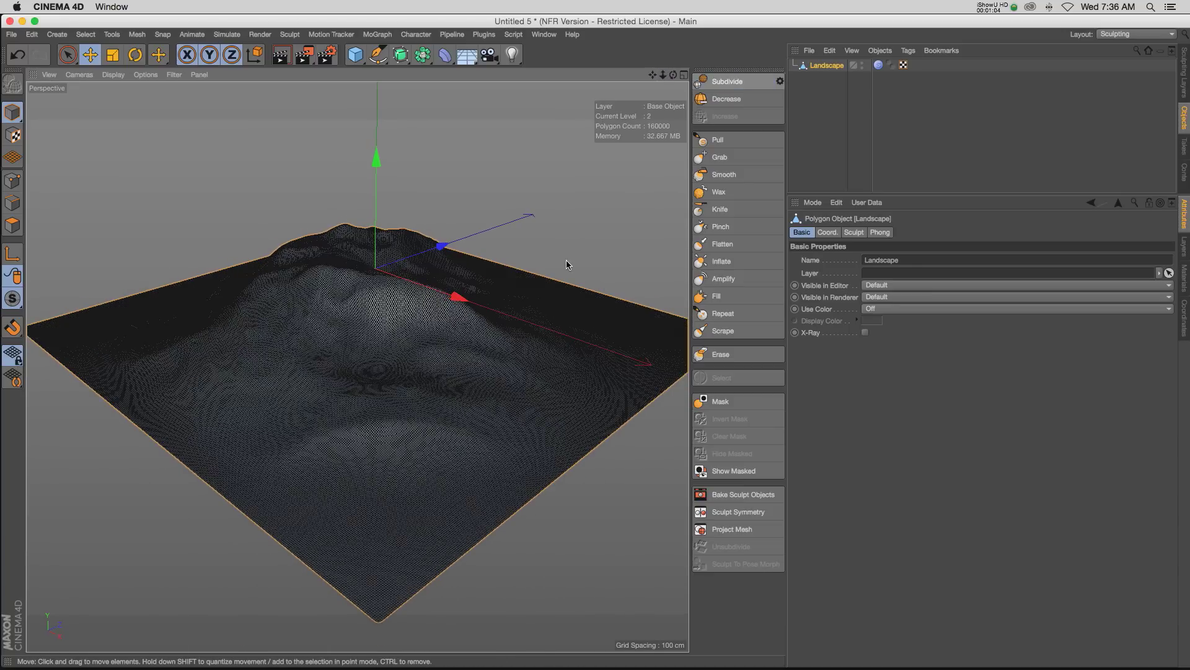
click(714, 81)
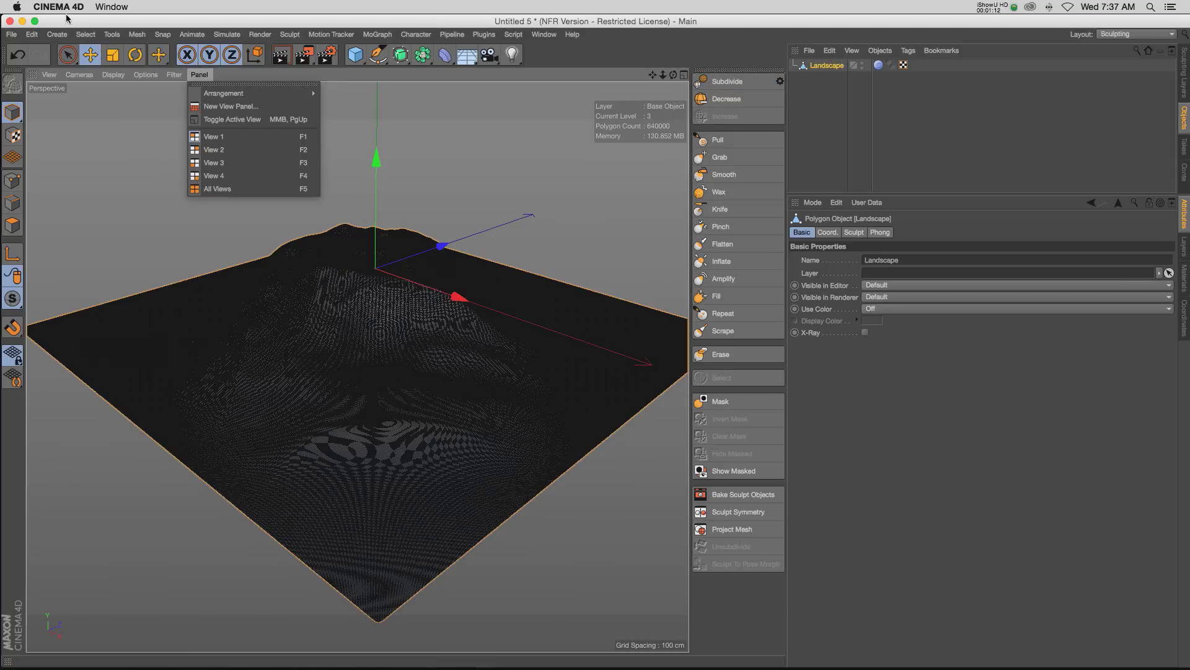
Set the viewport display to Gouraud Shading without wireframe lines
mouse_move(120, 78)
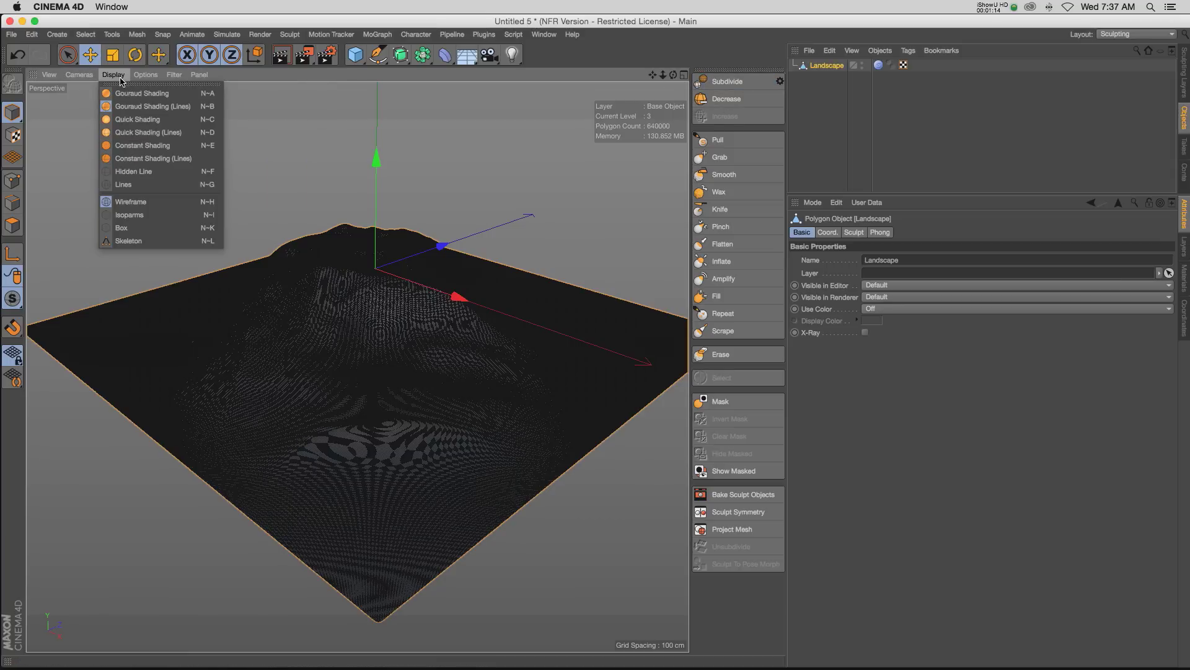
click(142, 93)
mouse_move(323, 347)
alt+mouse_down()
mouse_move(357, 366)
mouse_move(673, 81)
mouse_move(357, 366)
mouse_move(664, 77)
alt+mouse_up()
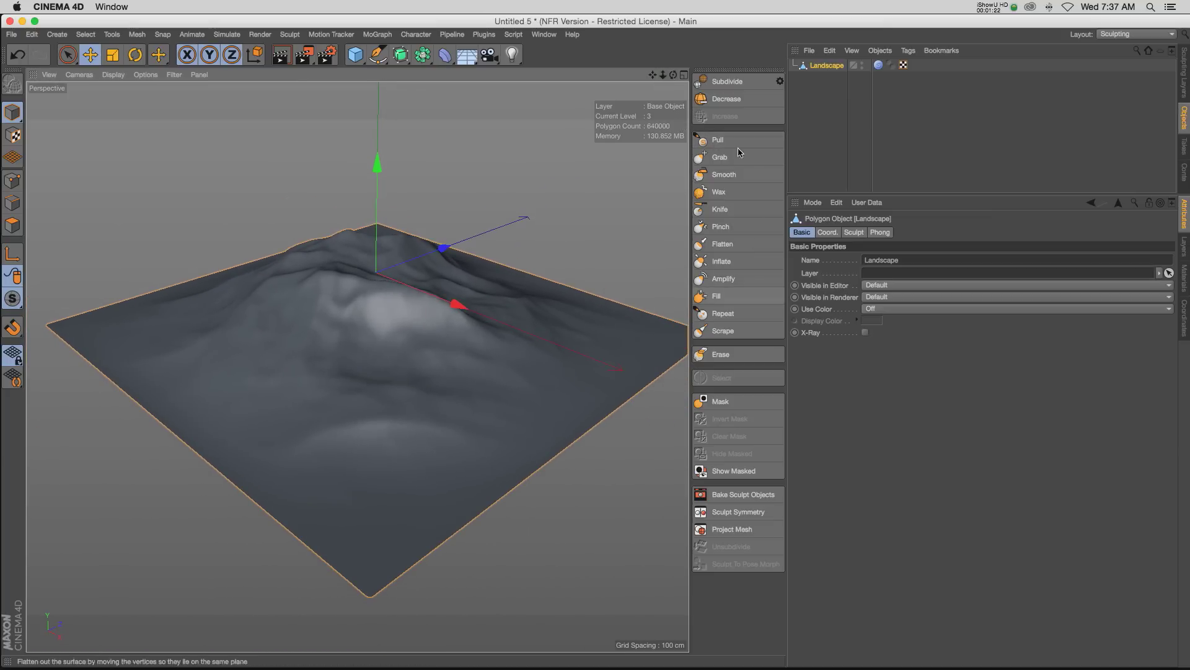
Sculpt the front of the peak with the Pull brush at about 98.9 % pressure and lift it upward with the Grab brush
click(722, 140)
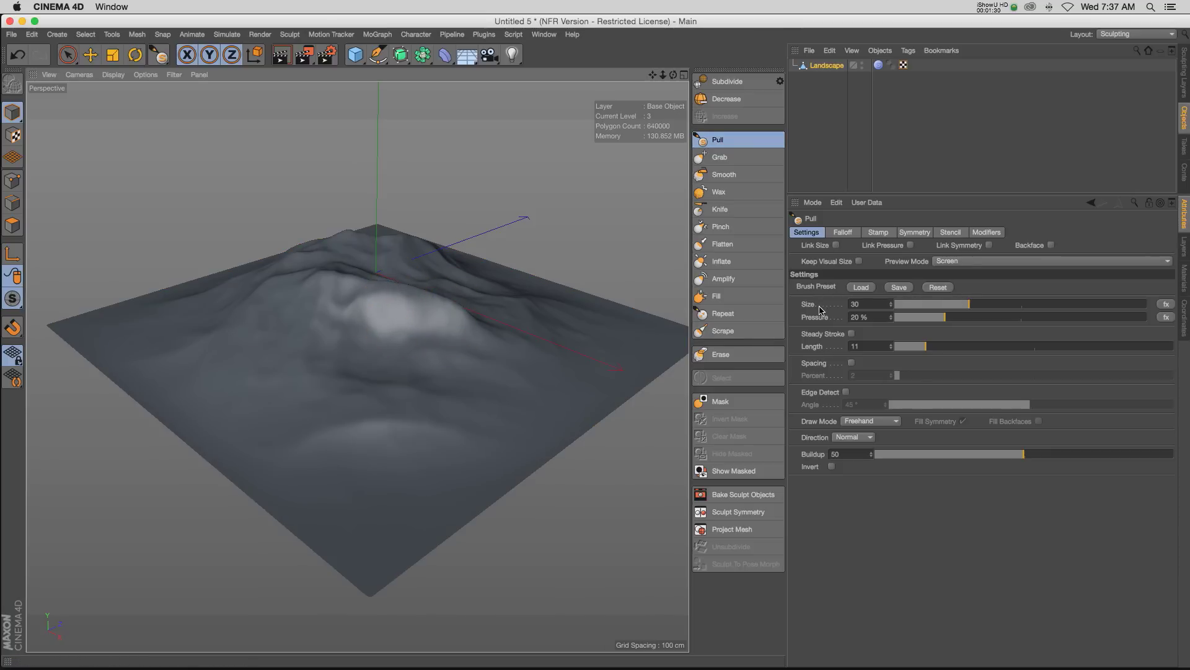
drag(969, 321, 1133, 317)
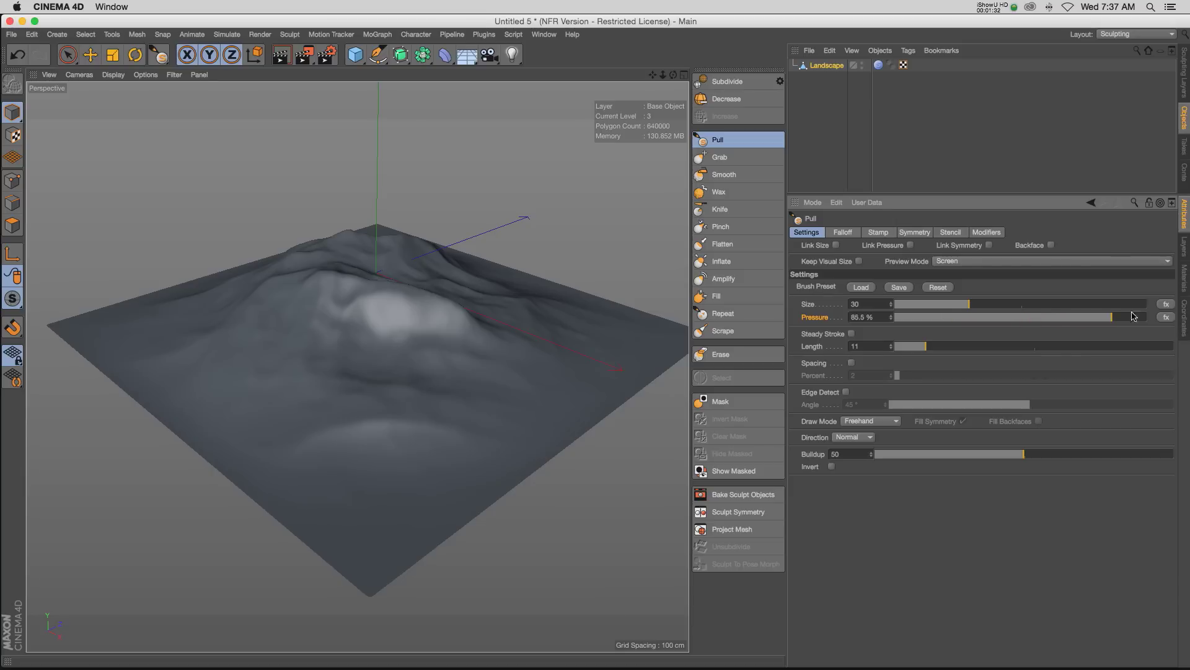
mouse_move(460, 329)
mouse_down()
mouse_move(371, 304)
mouse_move(417, 310)
mouse_up()
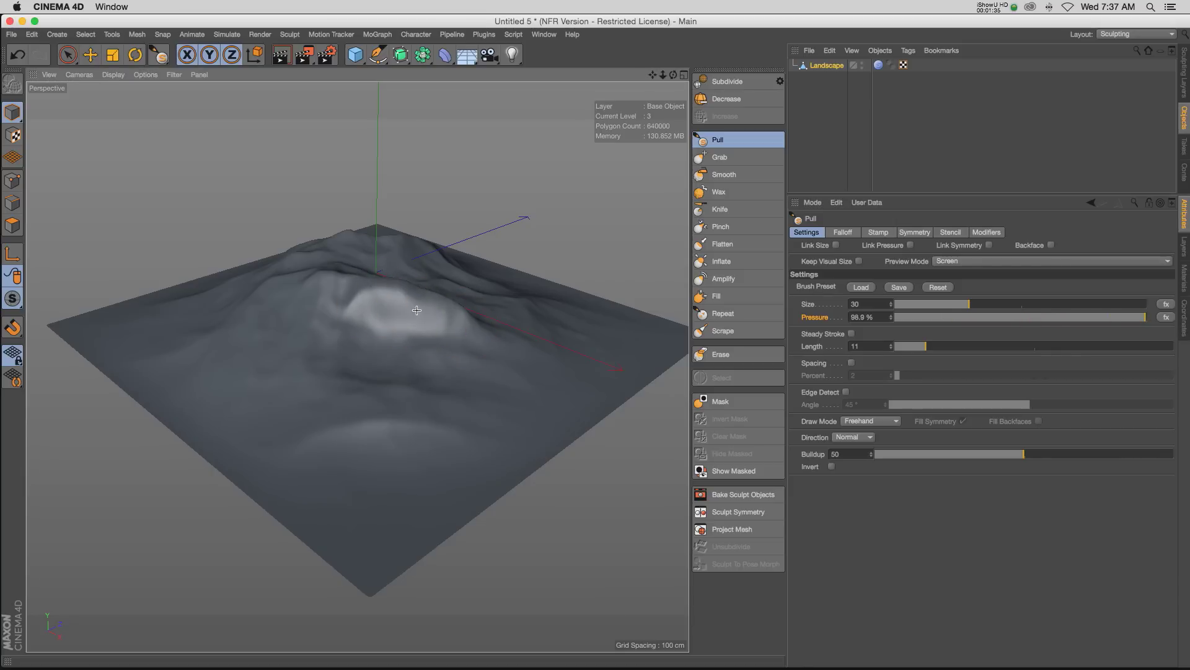
click(719, 157)
mouse_move(395, 307)
mouse_down()
mouse_move(457, 319)
mouse_move(456, 340)
mouse_move(403, 326)
mouse_move(399, 314)
mouse_move(426, 314)
mouse_move(397, 279)
mouse_up()
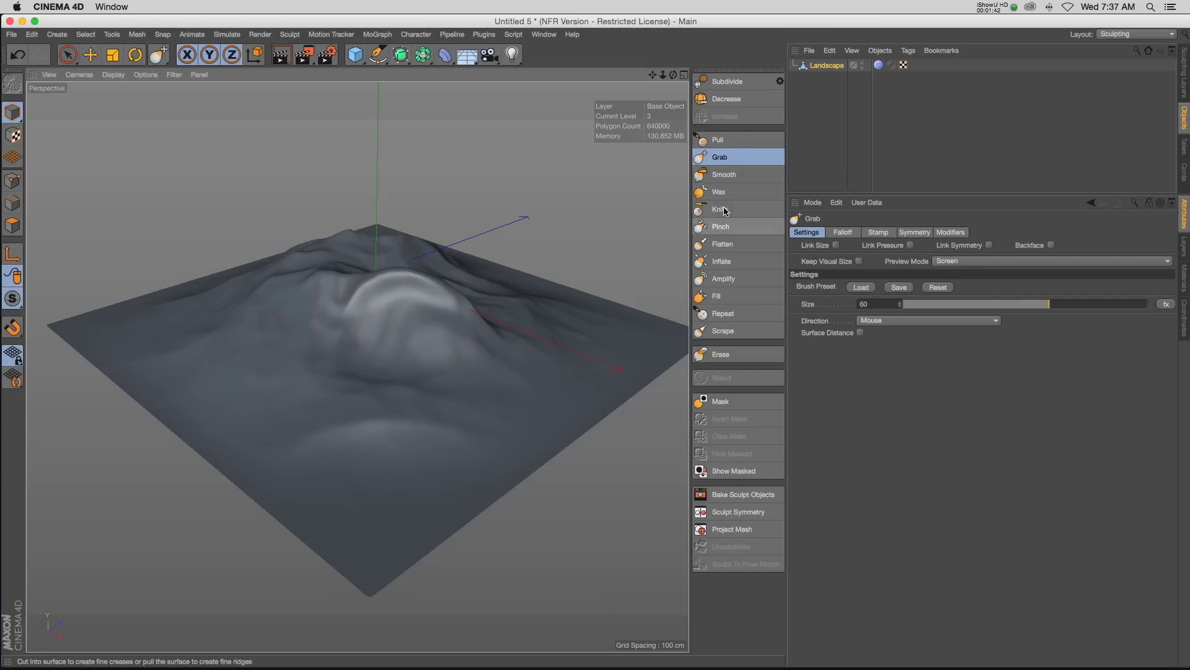
Sharpen the raised ridge with the Pinch brush and level part of it with the Flatten brush
click(721, 227)
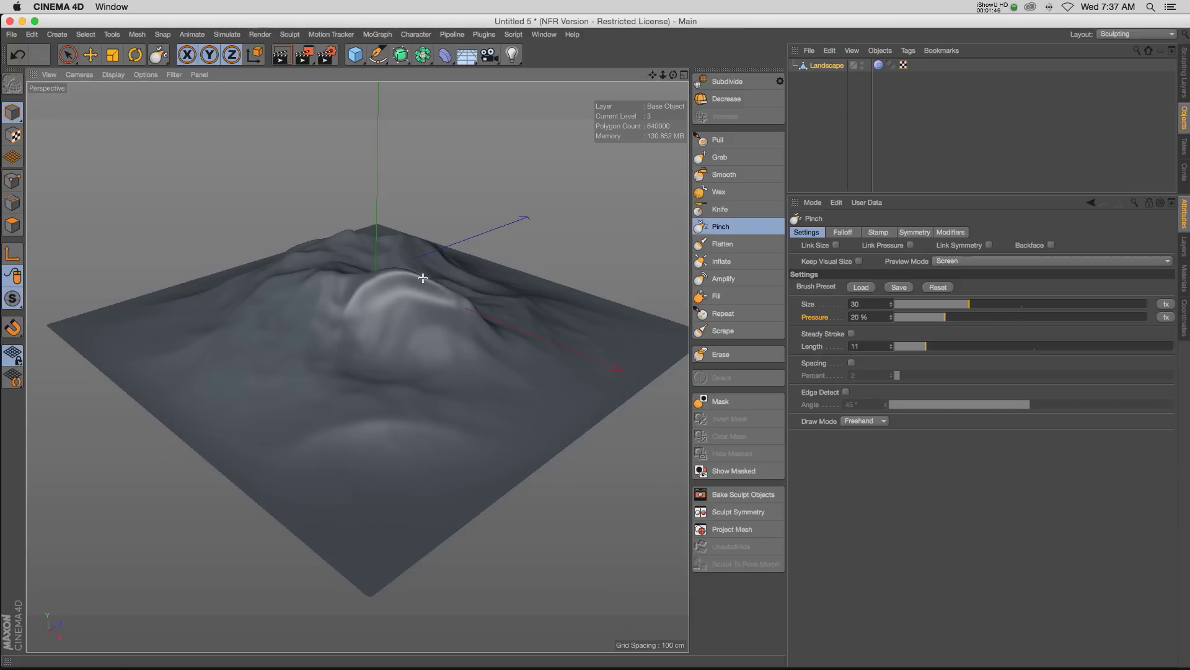
click(723, 244)
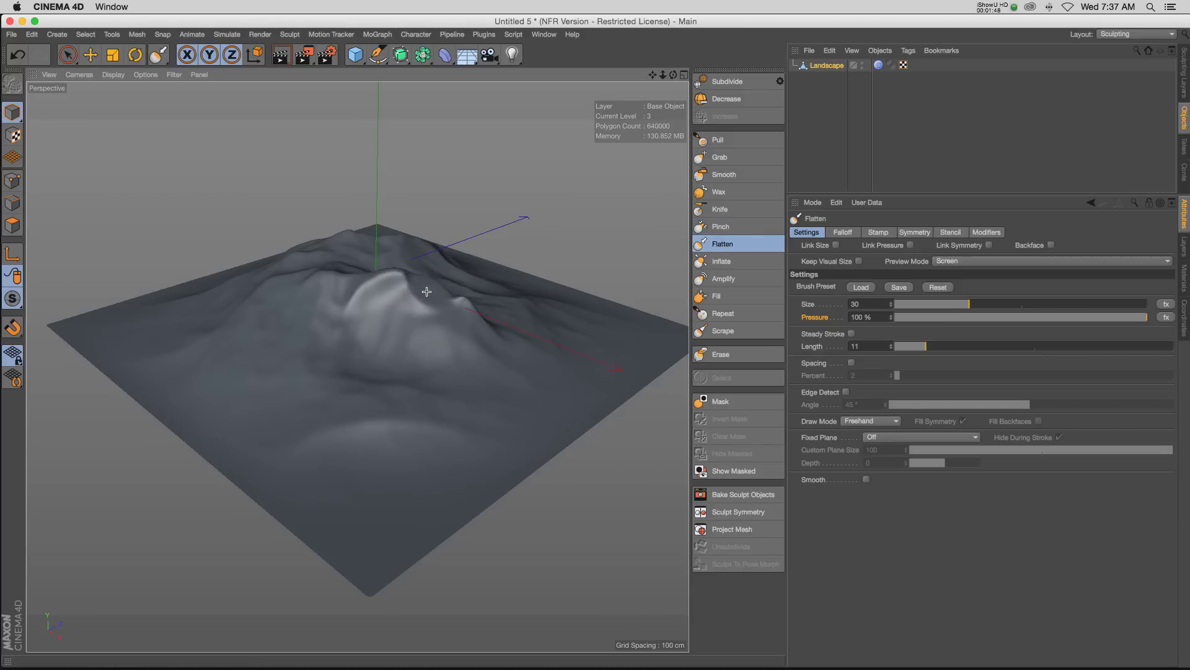
Soften the sculpted peak with the Smooth brush at size 30 and 100 % pressure
click(723, 174)
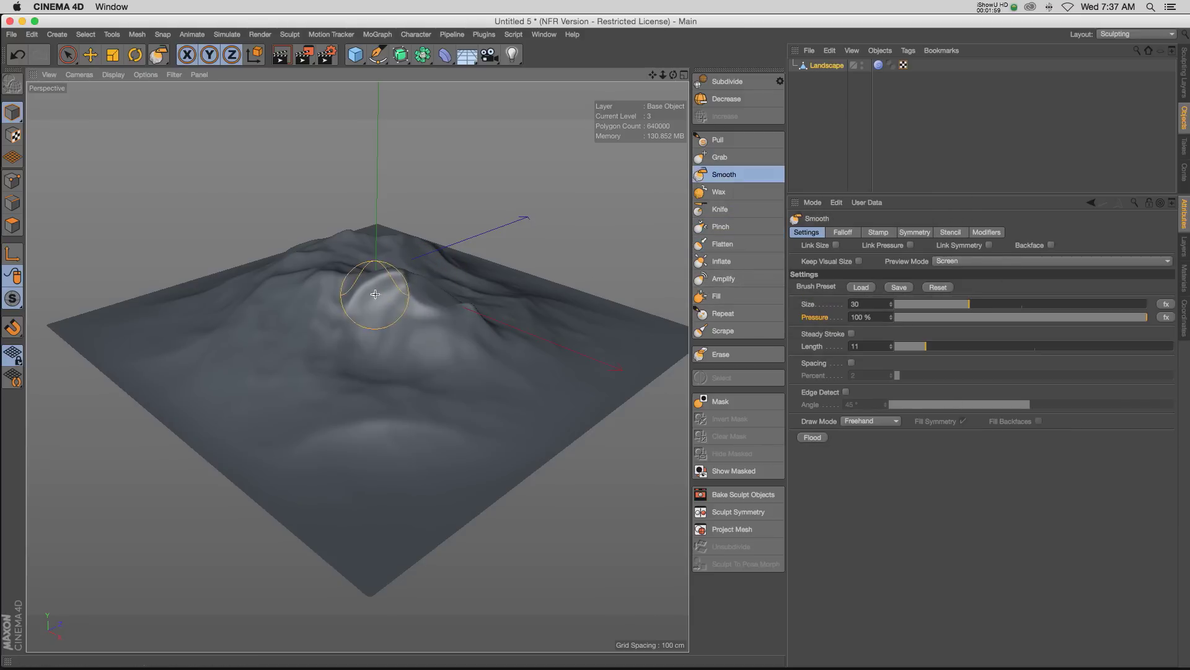
drag(375, 294, 393, 281)
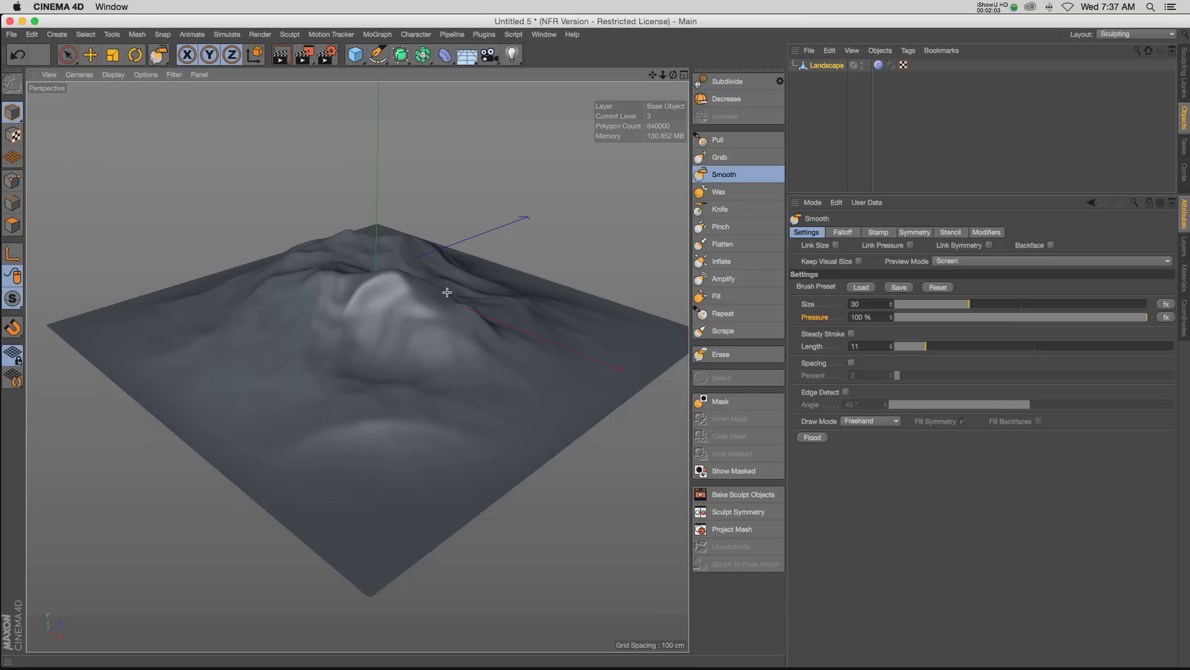
drag(673, 75, 653, 76)
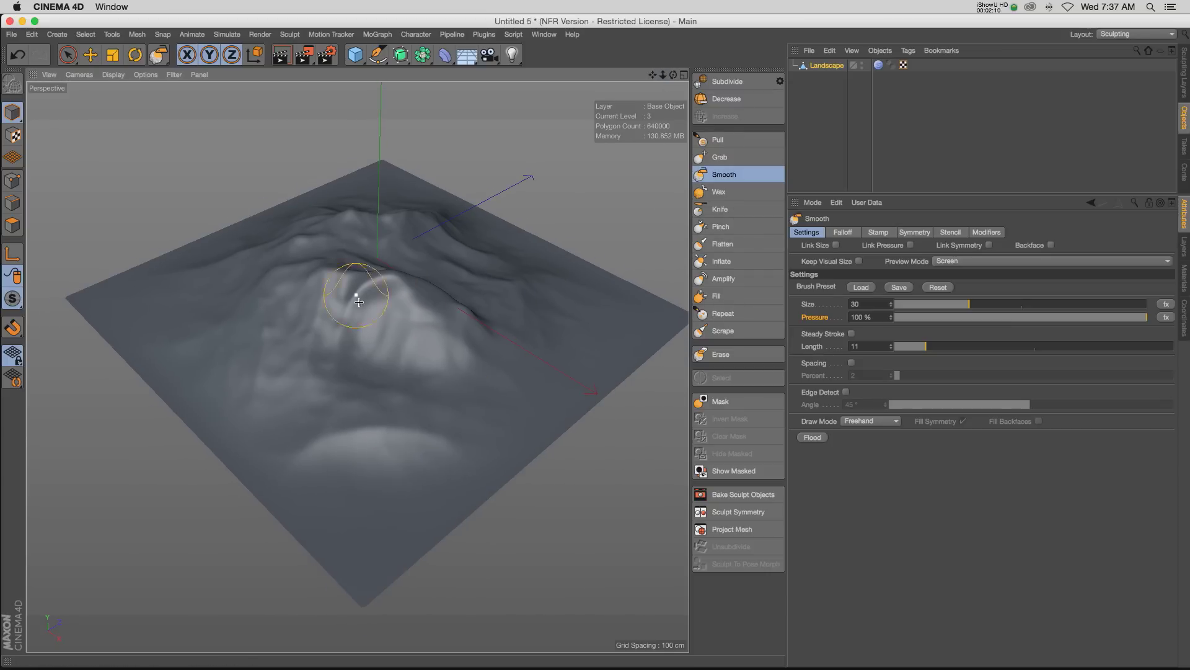
drag(674, 75, 674, 75)
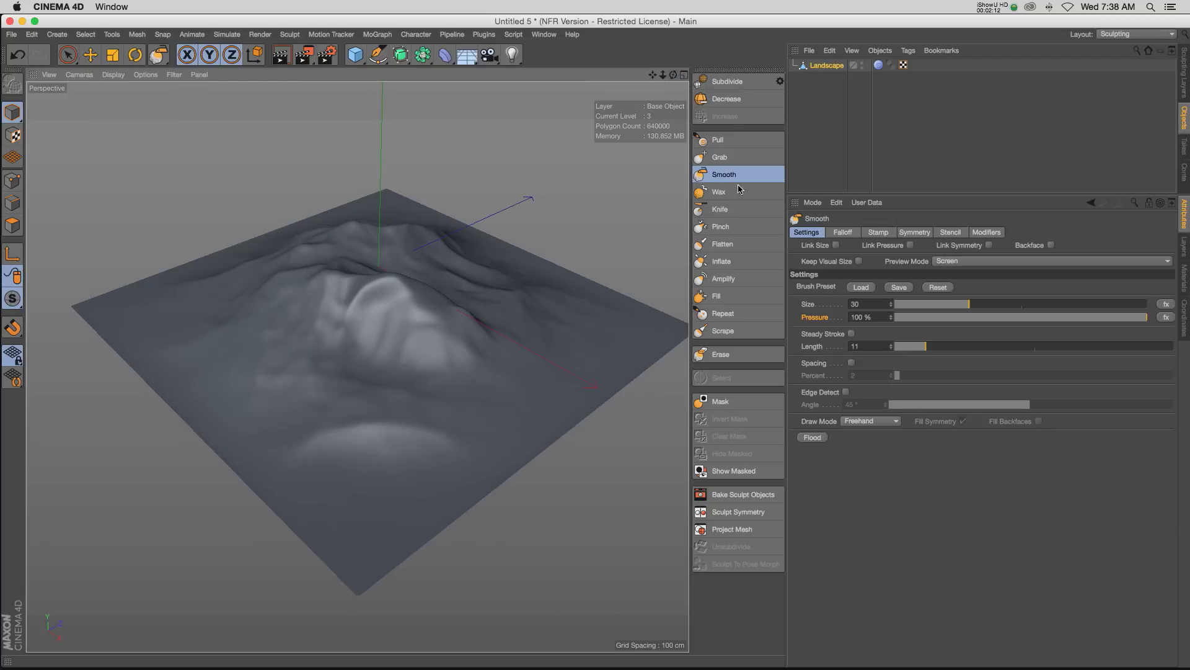
Check which stamp presets and brush presets are available for the Smooth brush
click(880, 232)
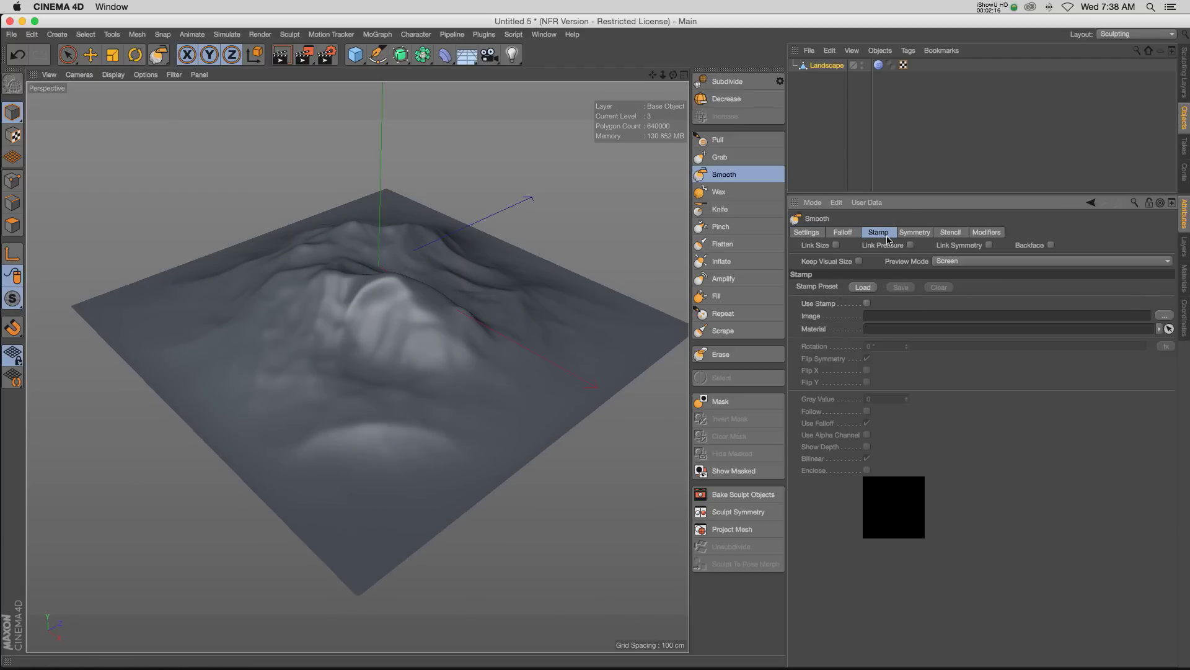
click(865, 287)
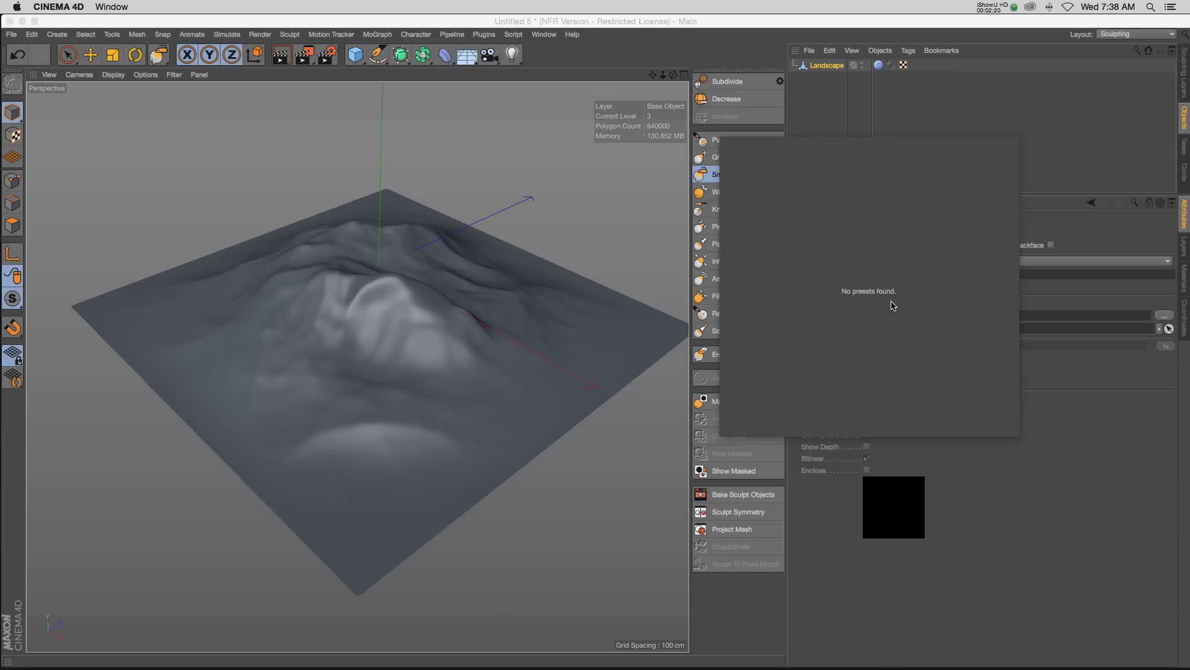
click(1045, 287)
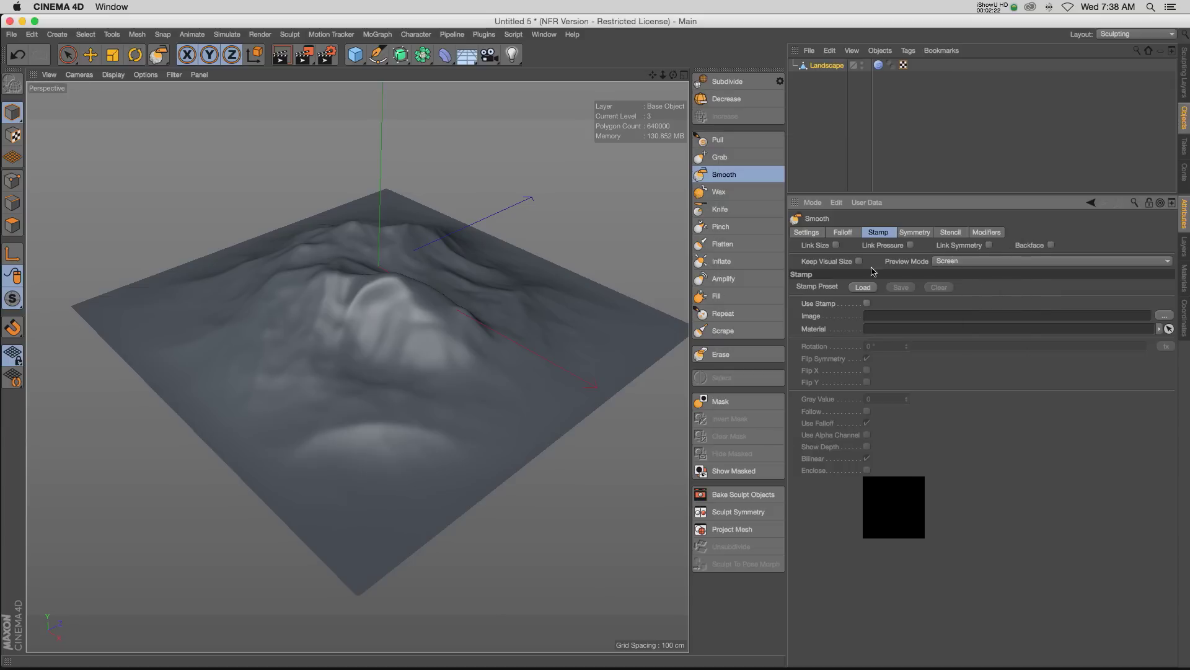
click(806, 233)
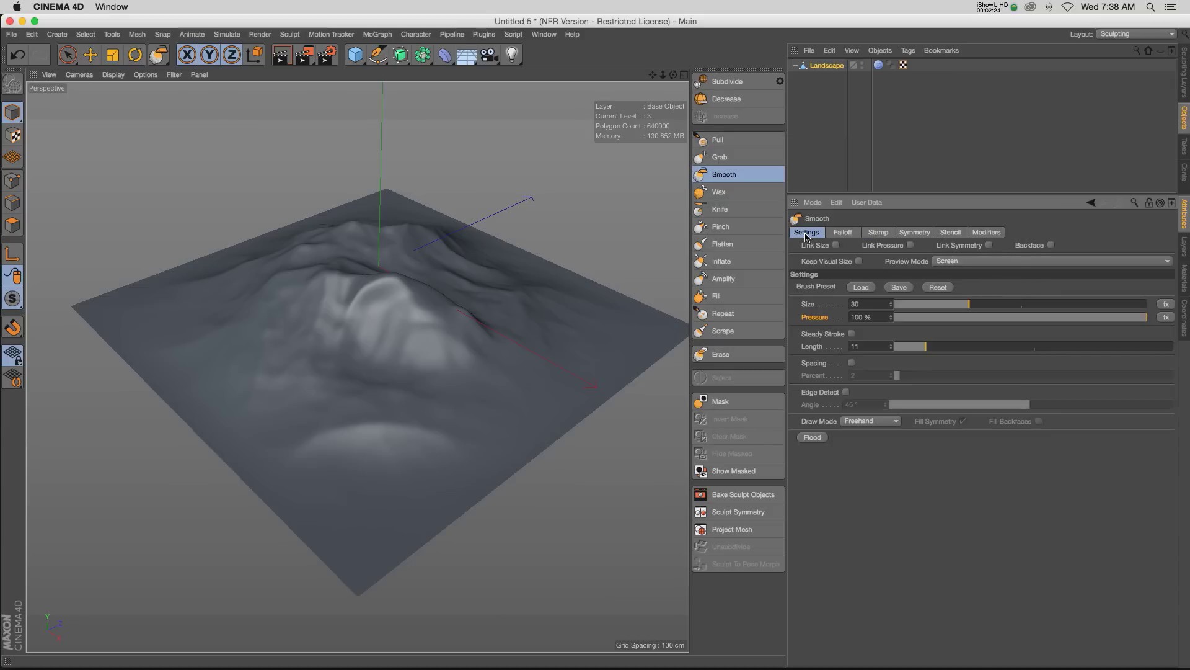
click(862, 287)
mouse_move(1014, 152)
mouse_down()
mouse_move(1013, 303)
mouse_move(1013, 149)
mouse_up()
click(1037, 204)
click(877, 233)
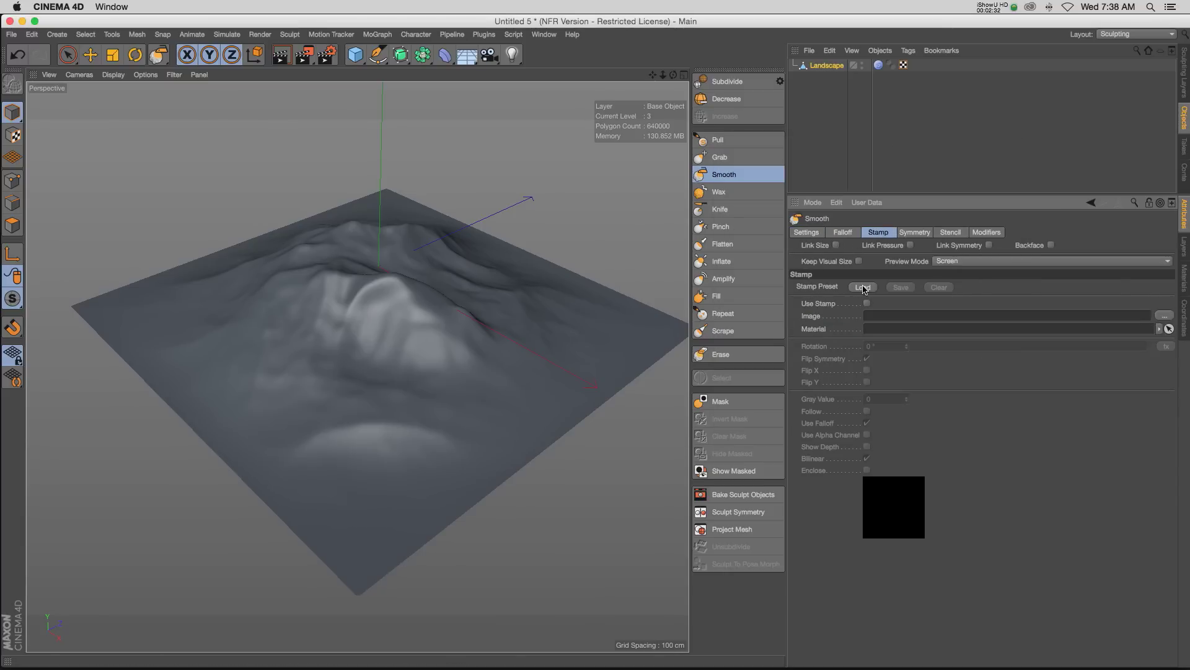
click(808, 232)
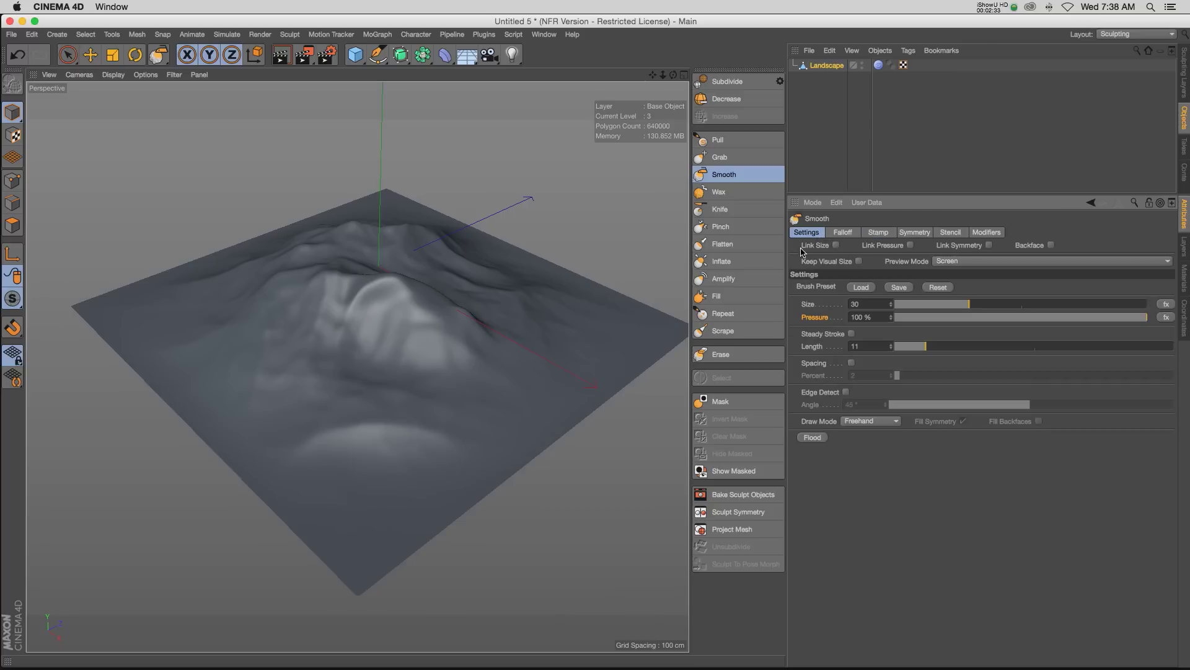
Load a capstan_screw brush preset and stamp the screw once near the front corner of the landscape at size 20 and 100 % pressure
click(816, 287)
mouse_move(1017, 151)
mouse_down()
mouse_move(1014, 354)
mouse_move(1017, 145)
mouse_up()
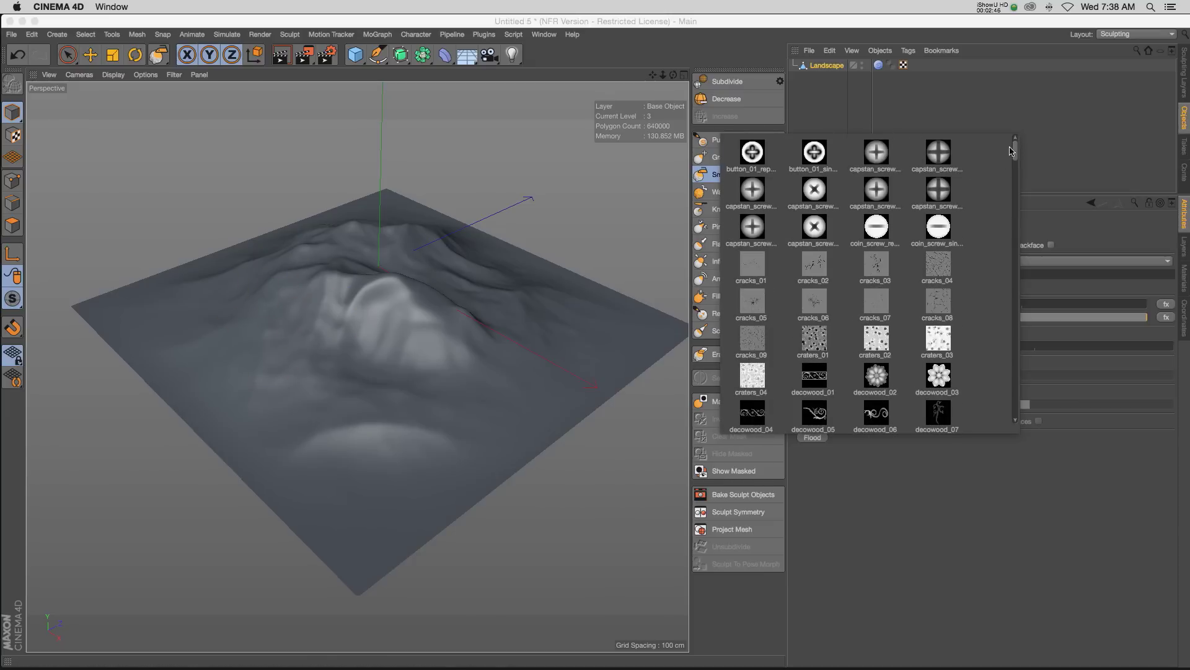
drag(1018, 153, 1016, 147)
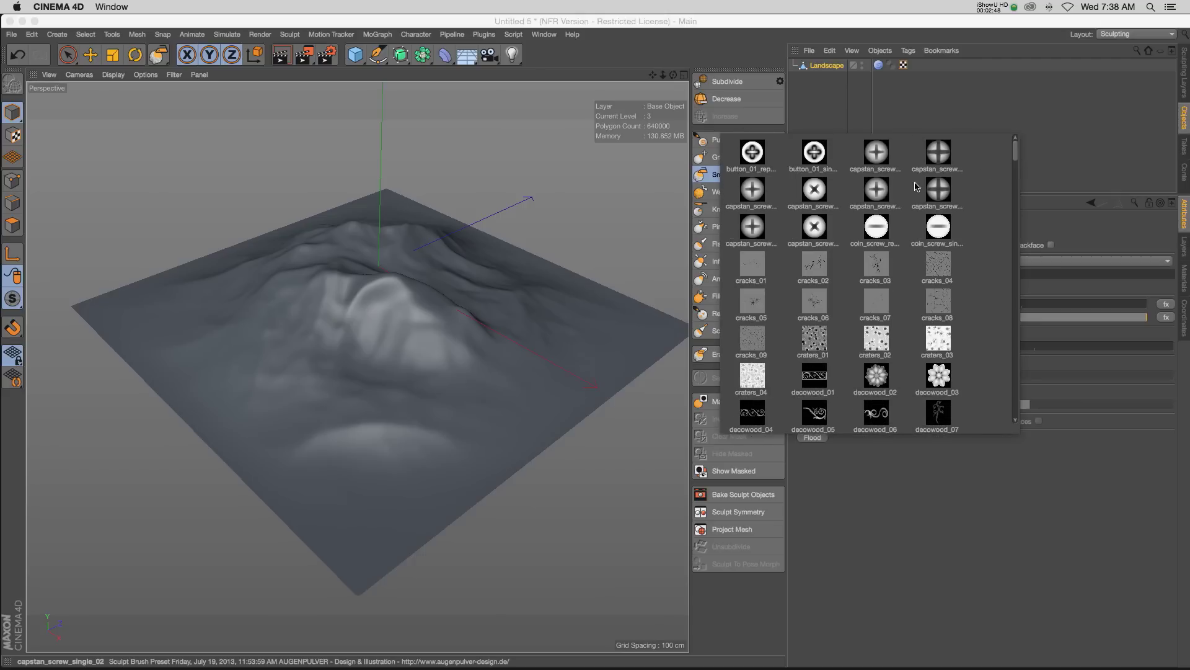
click(941, 157)
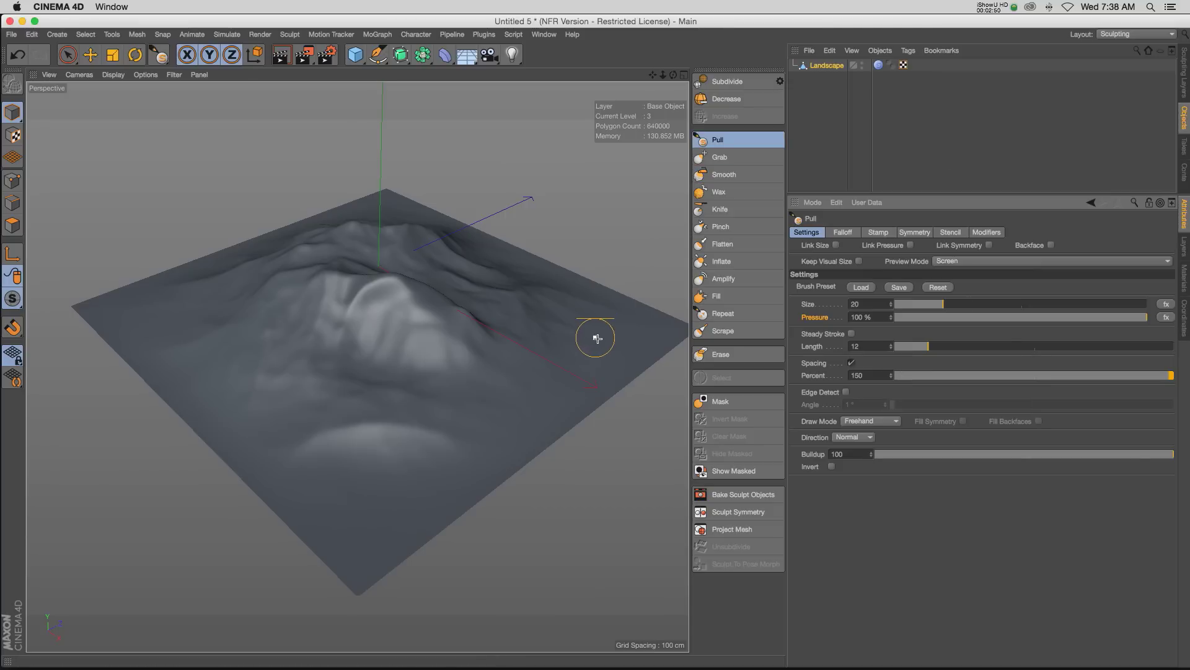
click(374, 517)
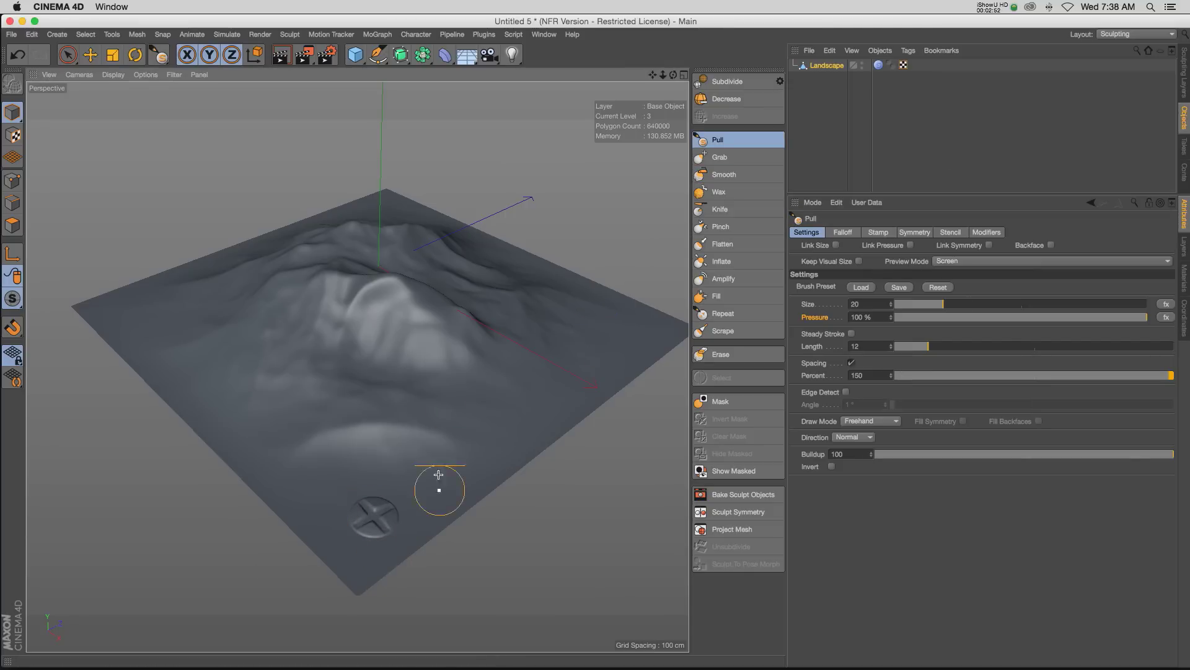
Undo the large screw stamp and stamp a smaller one near the same corner at size 10 and 131 % pressure
alt+drag(409, 481, 467, 439)
key(super+z)
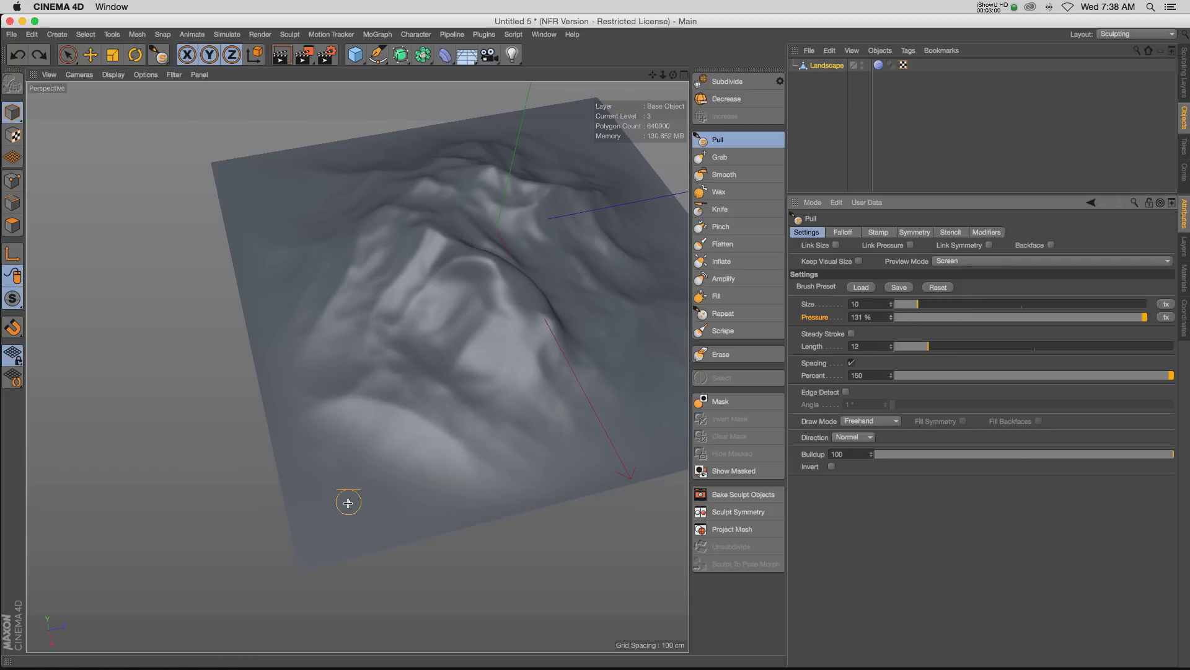
key(super+shift+z)
mouse_move(393, 520)
alt+mouse_down()
mouse_move(417, 520)
mouse_move(425, 566)
mouse_move(431, 515)
mouse_move(380, 539)
alt+mouse_up()
scroll(322, 501, up, 6)
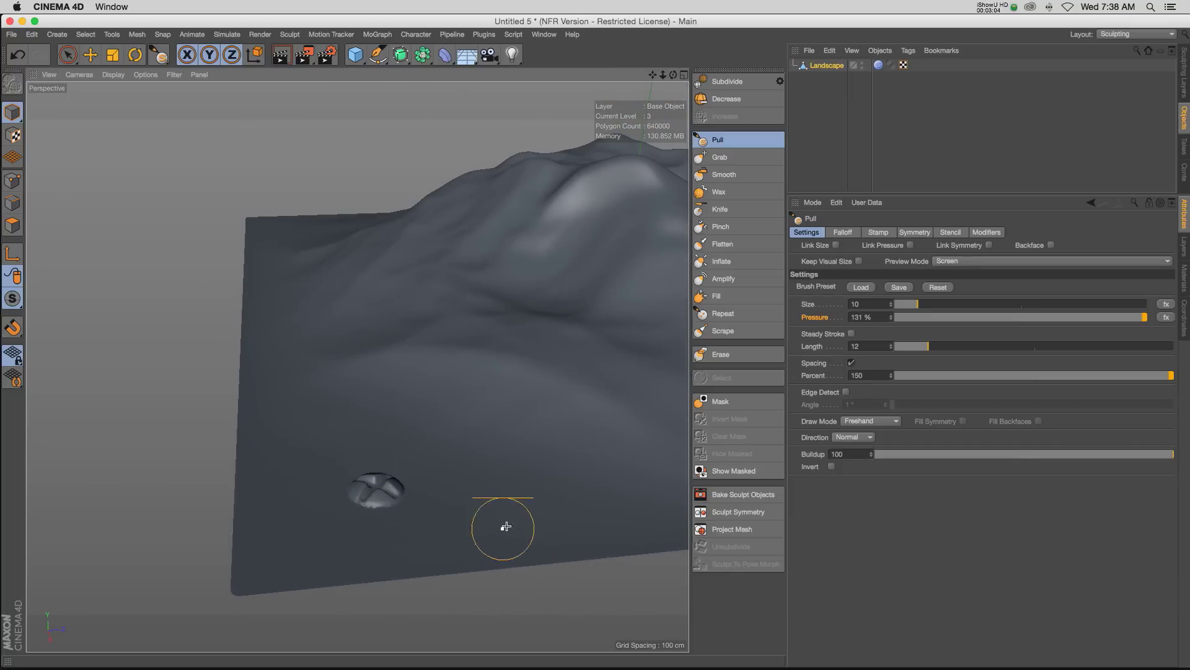
scroll(537, 467, down, 1)
mouse_move(549, 428)
alt+mouse_down()
mouse_move(515, 420)
mouse_move(475, 382)
mouse_move(511, 346)
alt+mouse_up()
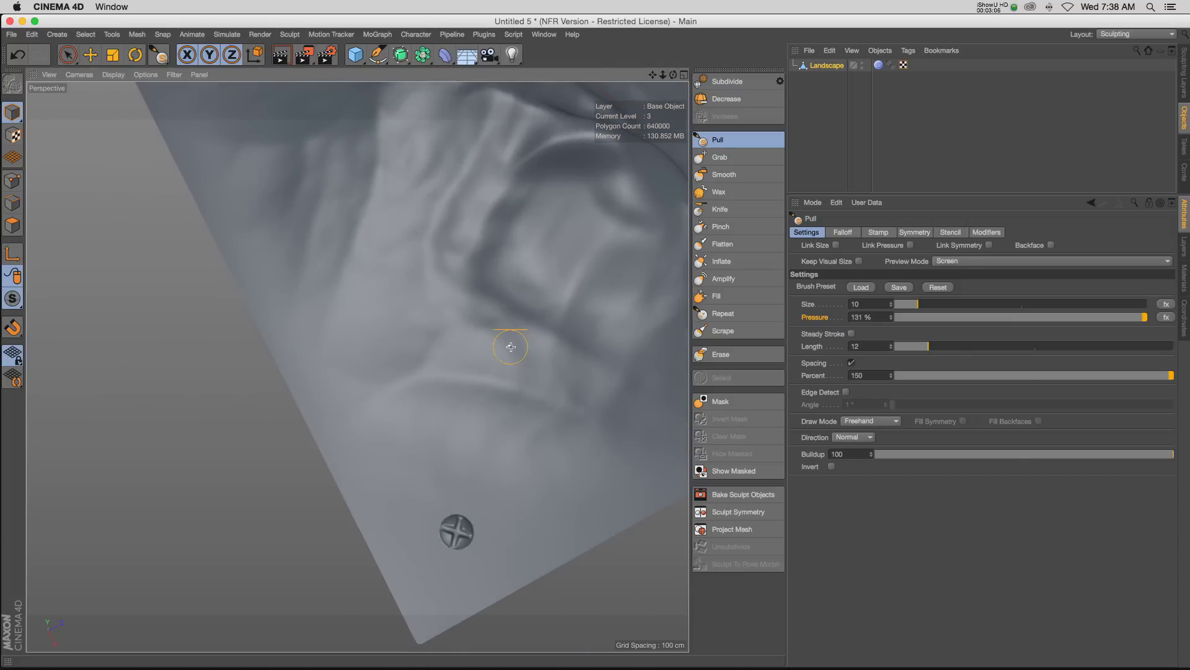
Stamp the same capstan screw near the other three corners of the landscape
drag(662, 74, 549, 131)
alt+drag(491, 233, 535, 284)
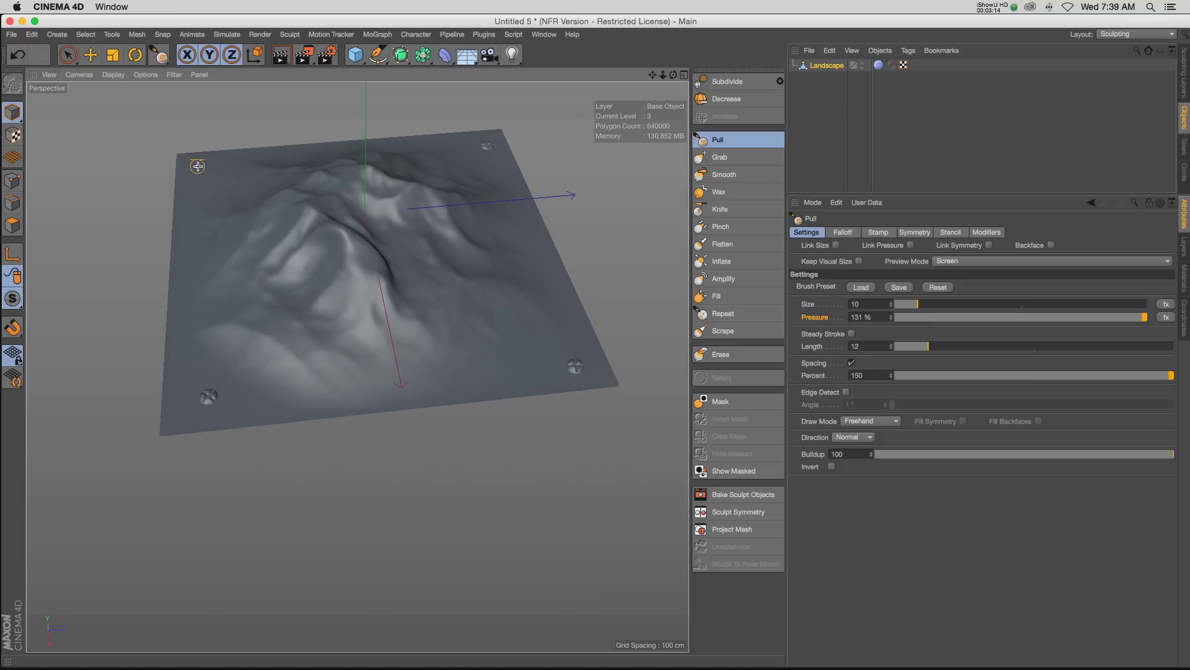
drag(651, 76, 710, 98)
alt+drag(483, 231, 477, 205)
drag(655, 76, 607, 97)
alt+drag(405, 236, 422, 280)
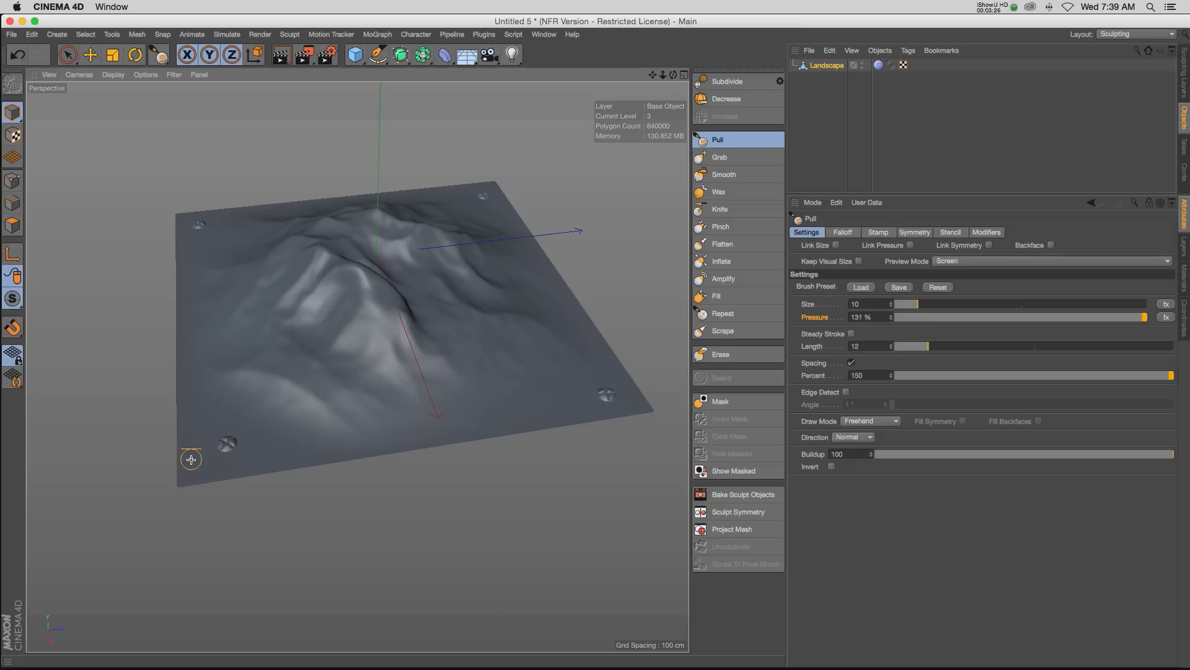
Examine the screw stamps at the landscape's corners up close and from different angles
scroll(191, 460, up, 10)
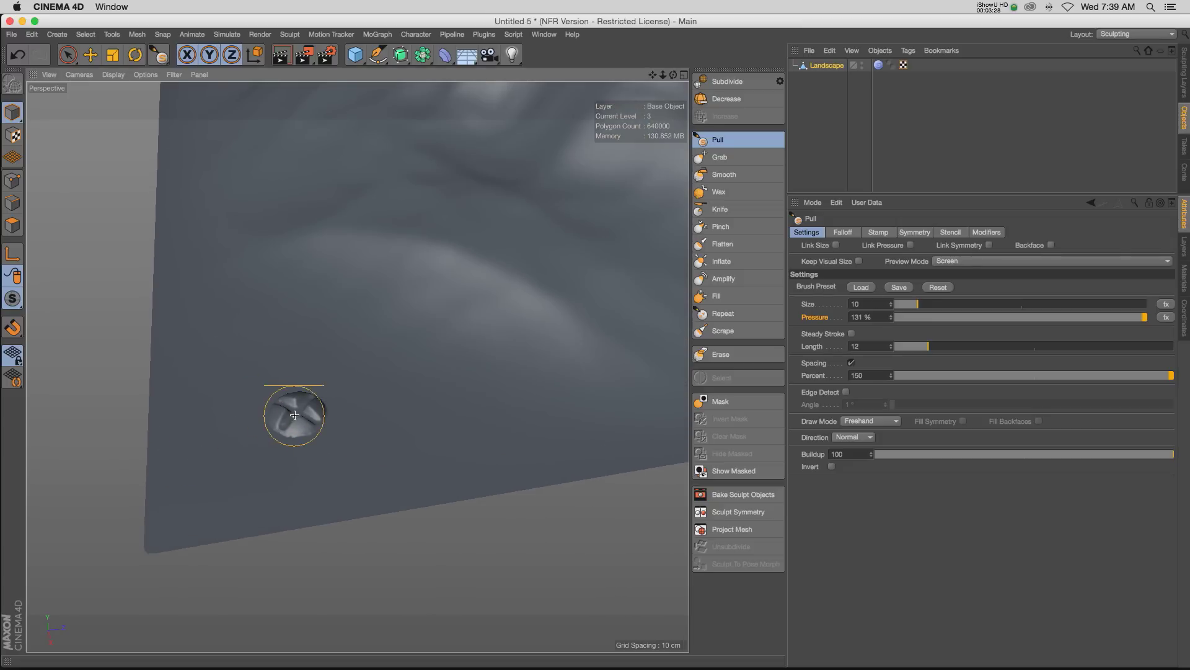
scroll(296, 428, down, 5)
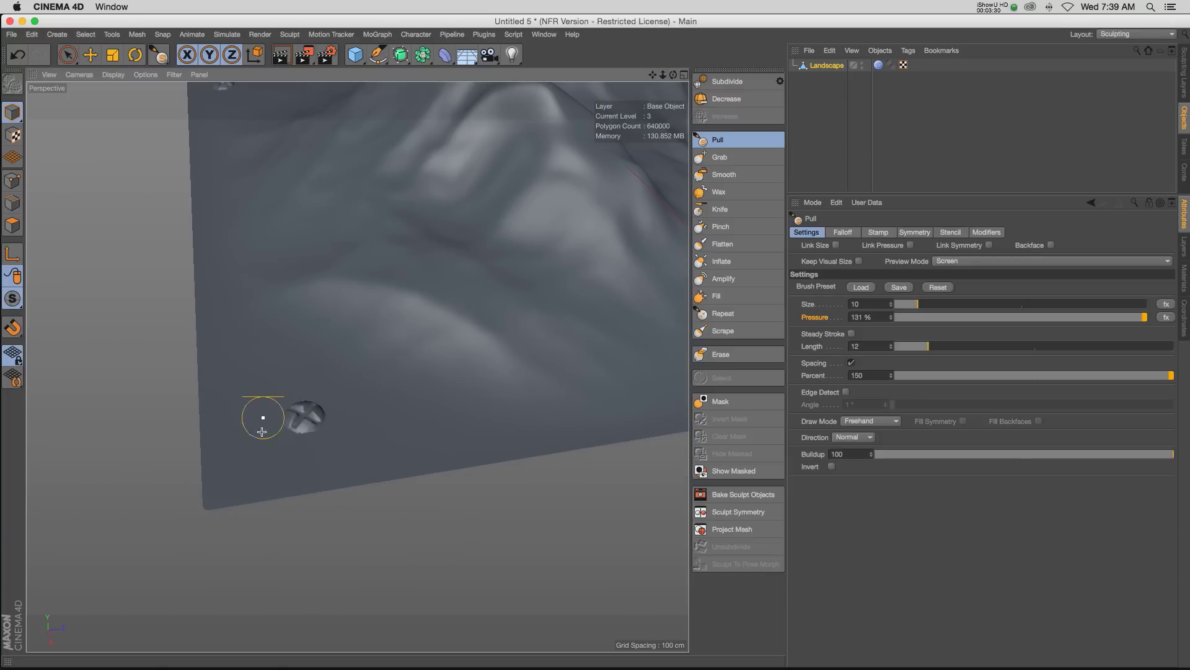
scroll(357, 367, down, 8)
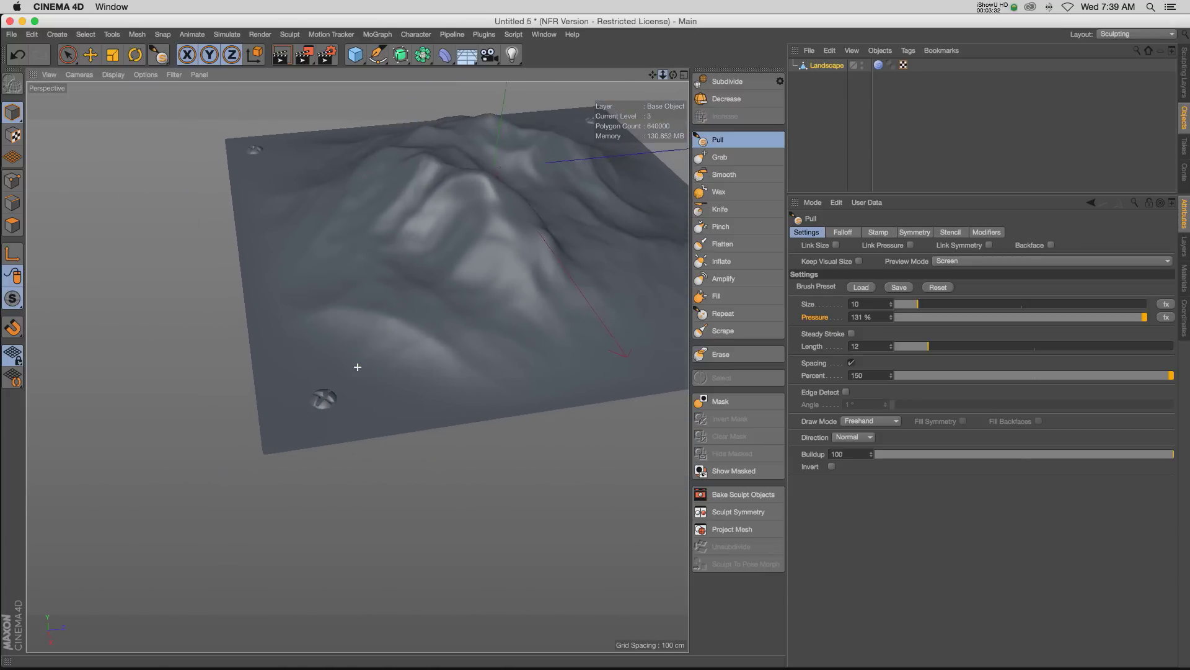
scroll(357, 367, down, 5)
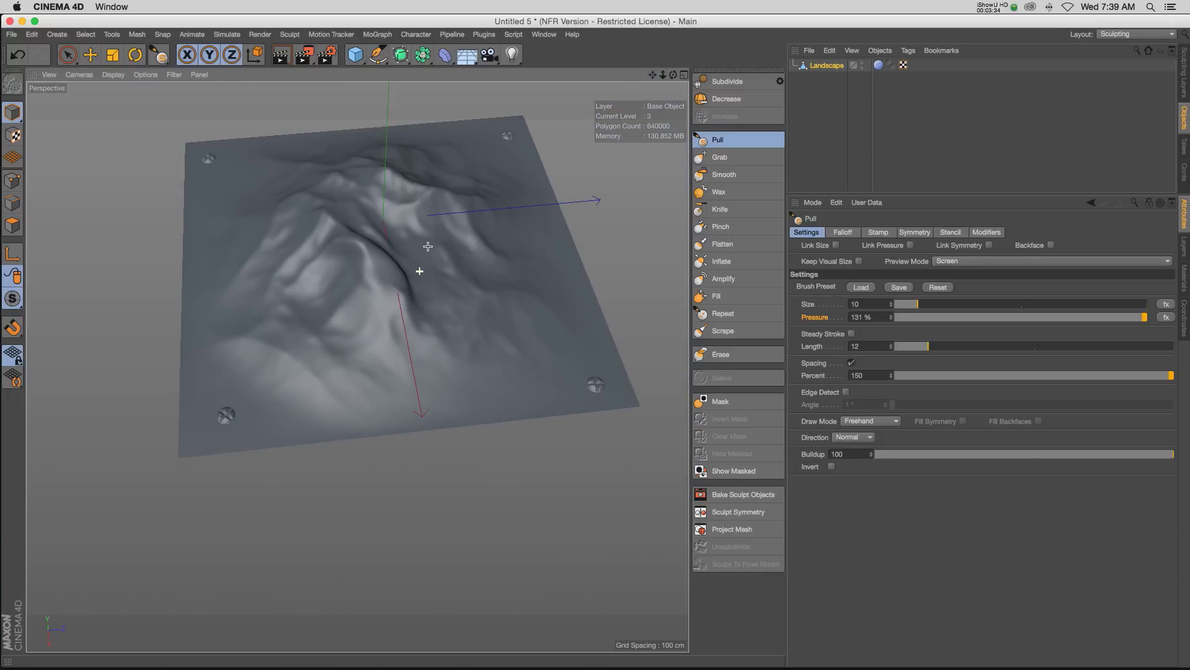
drag(652, 74, 645, 117)
mouse_move(352, 275)
alt+mouse_down()
mouse_move(362, 276)
mouse_move(346, 283)
alt+mouse_up()
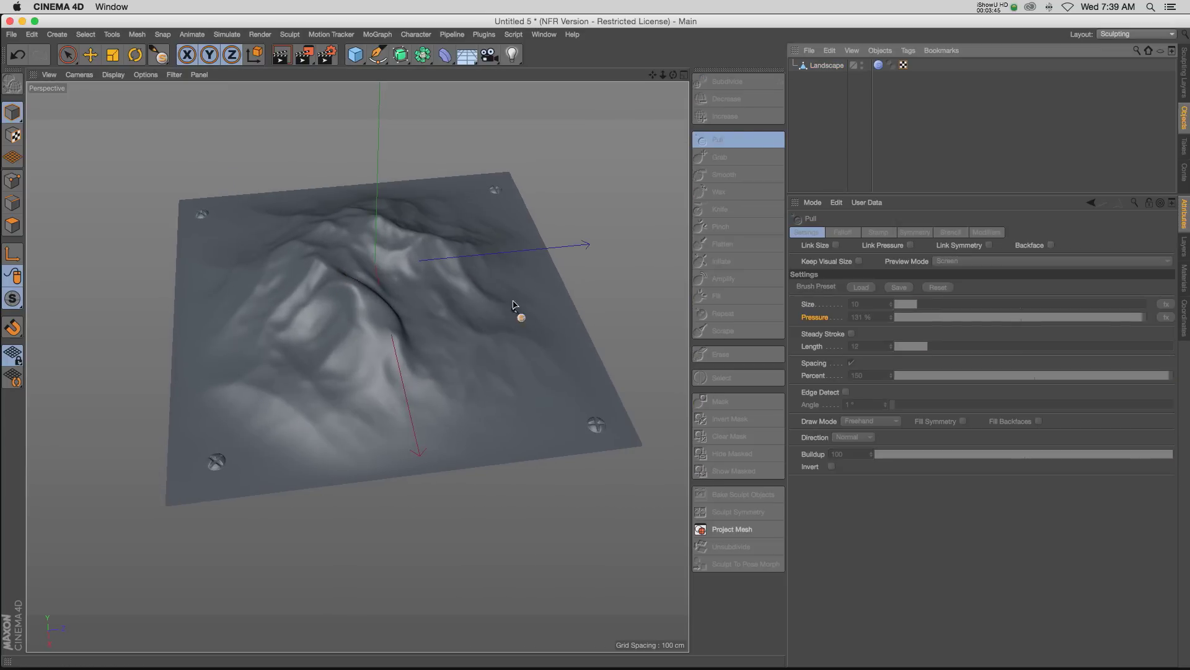
alt+drag(308, 242, 351, 292)
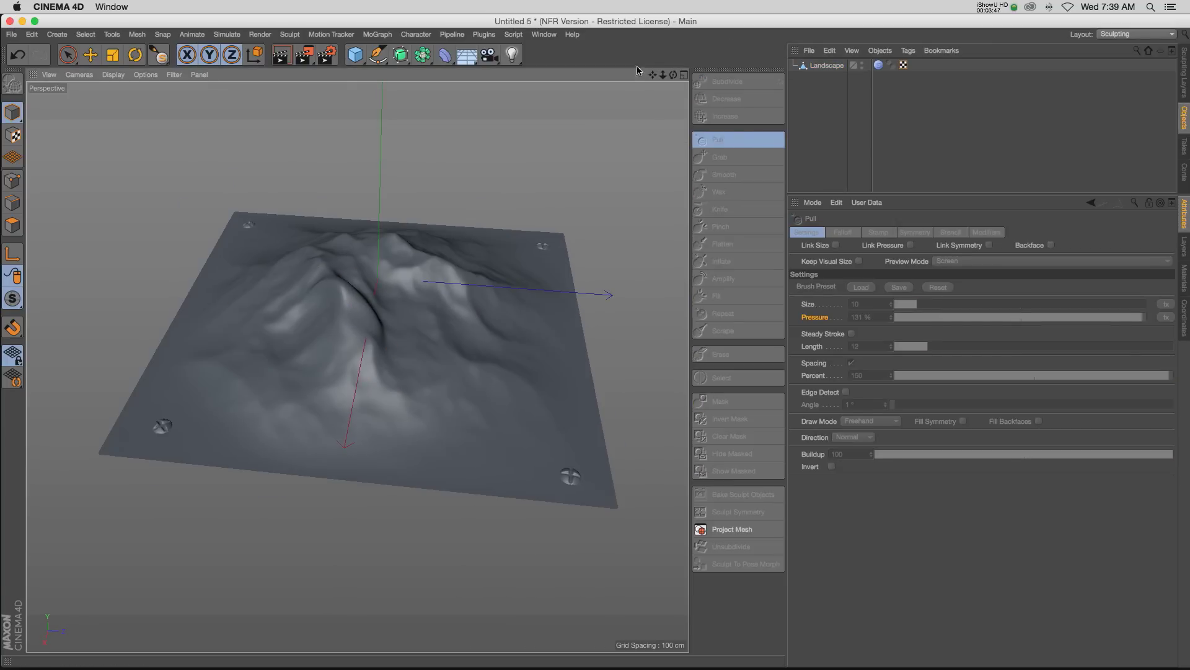
alt+drag(496, 204, 376, 218)
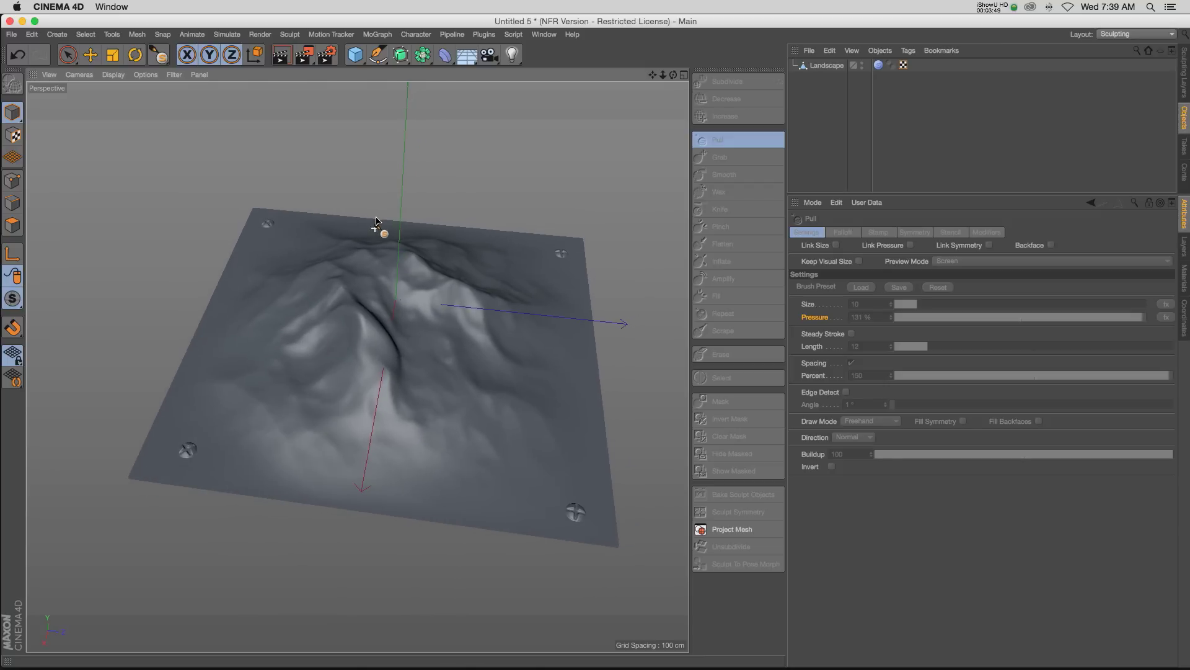
Reselect the Landscape with the Pull brush and load the craters_01 brush preset
click(826, 65)
click(721, 137)
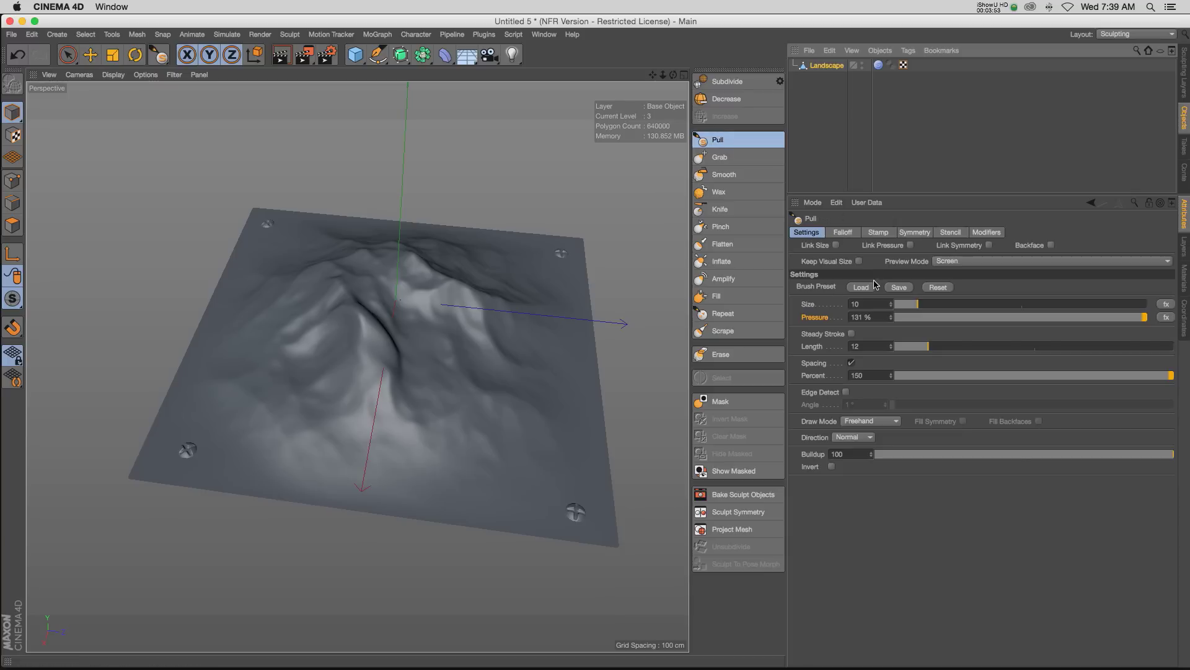
click(861, 289)
scroll(849, 260, down, 2)
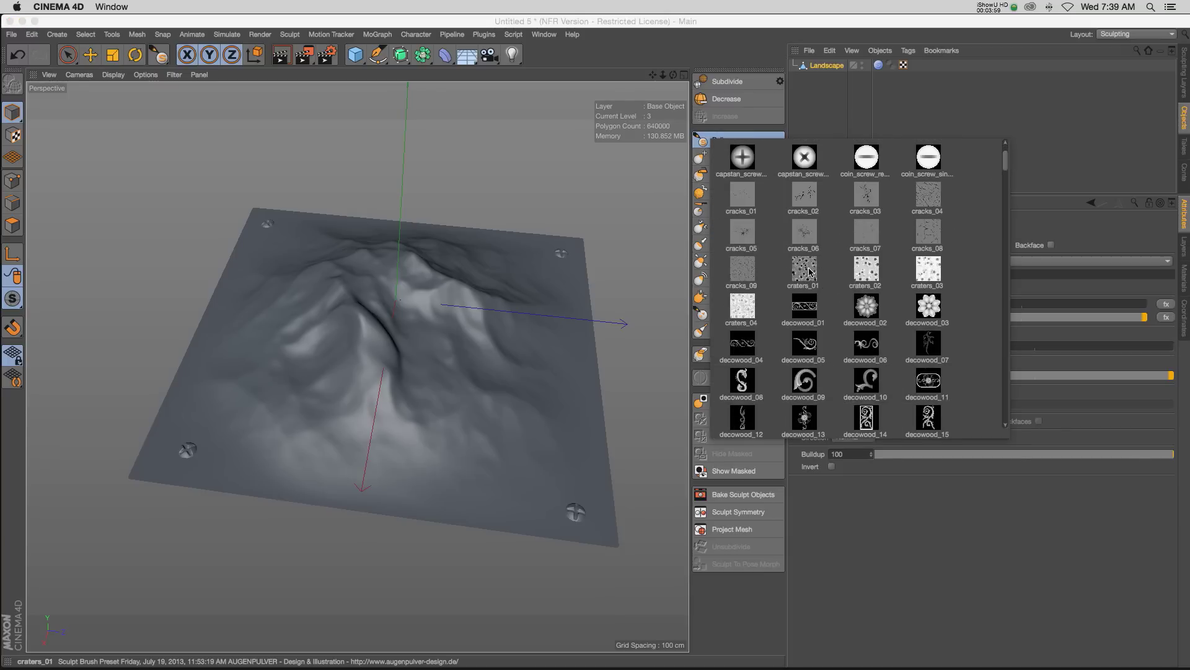
click(804, 268)
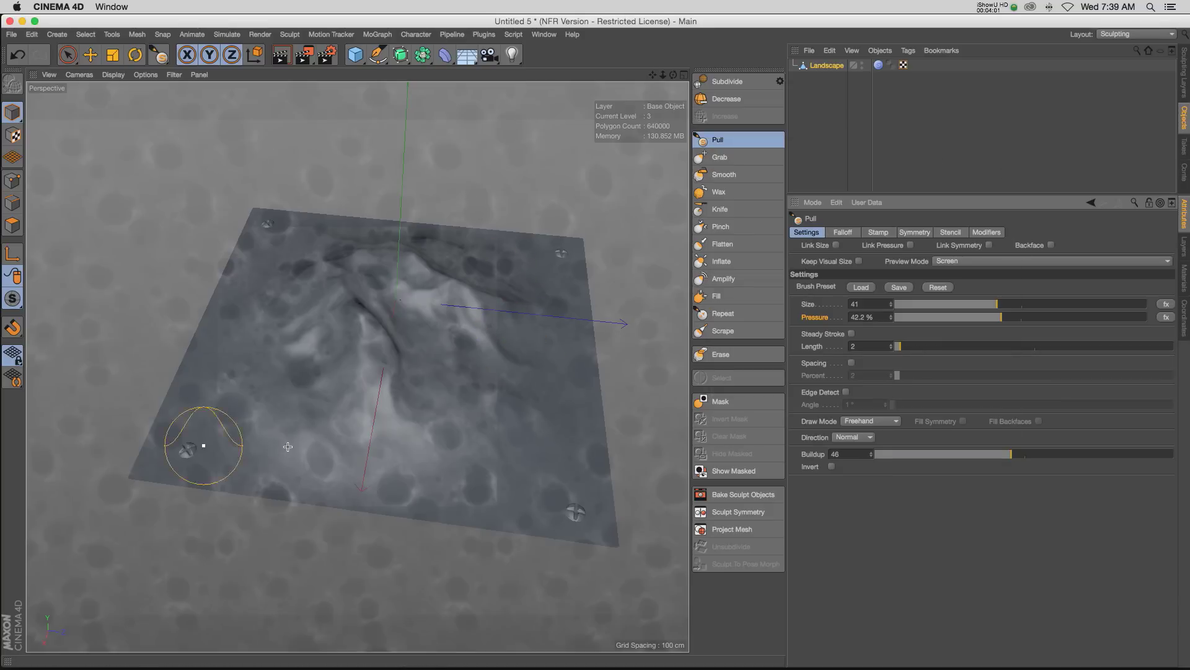
Set the brush size to 80 and pressure to 78.8 %, and sculpt crater detail on the front slope
mouse_move(398, 285)
alt+mouse_down()
mouse_move(373, 314)
mouse_move(447, 288)
alt+mouse_up()
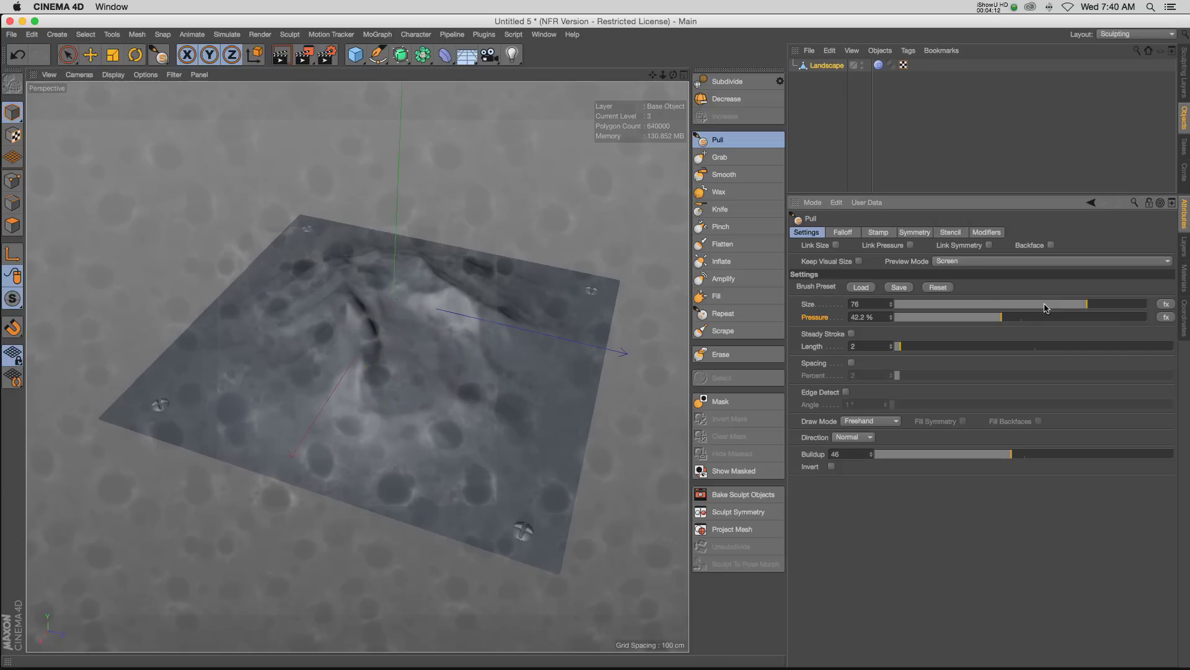
click(1094, 317)
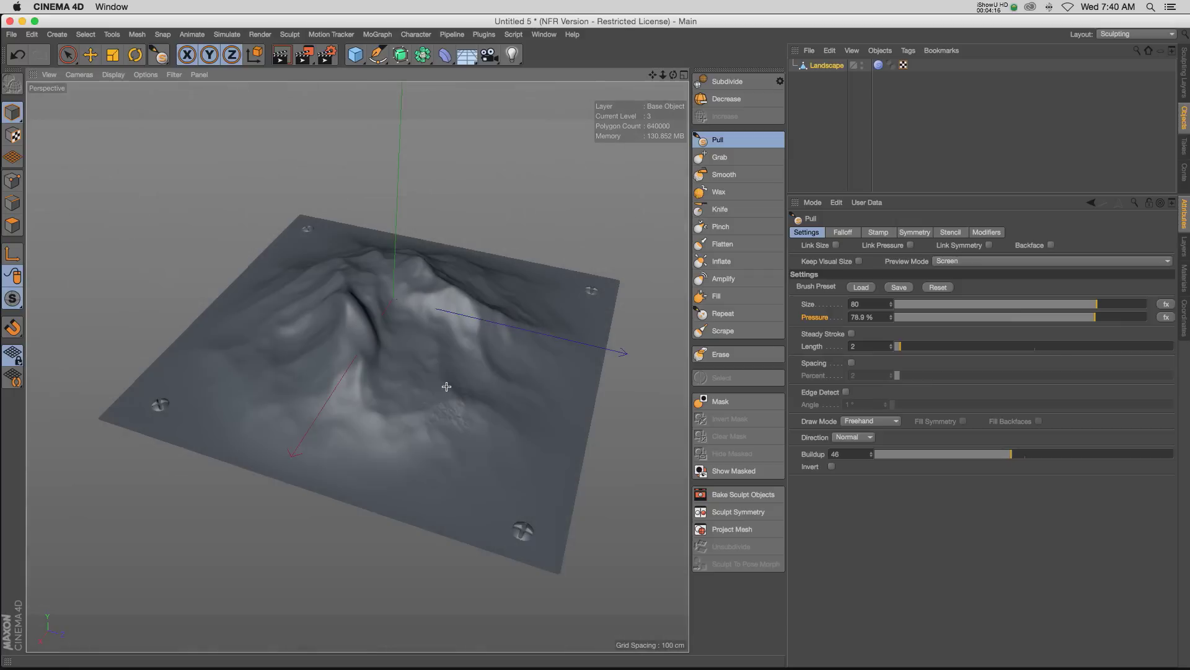
alt+drag(390, 375, 332, 398)
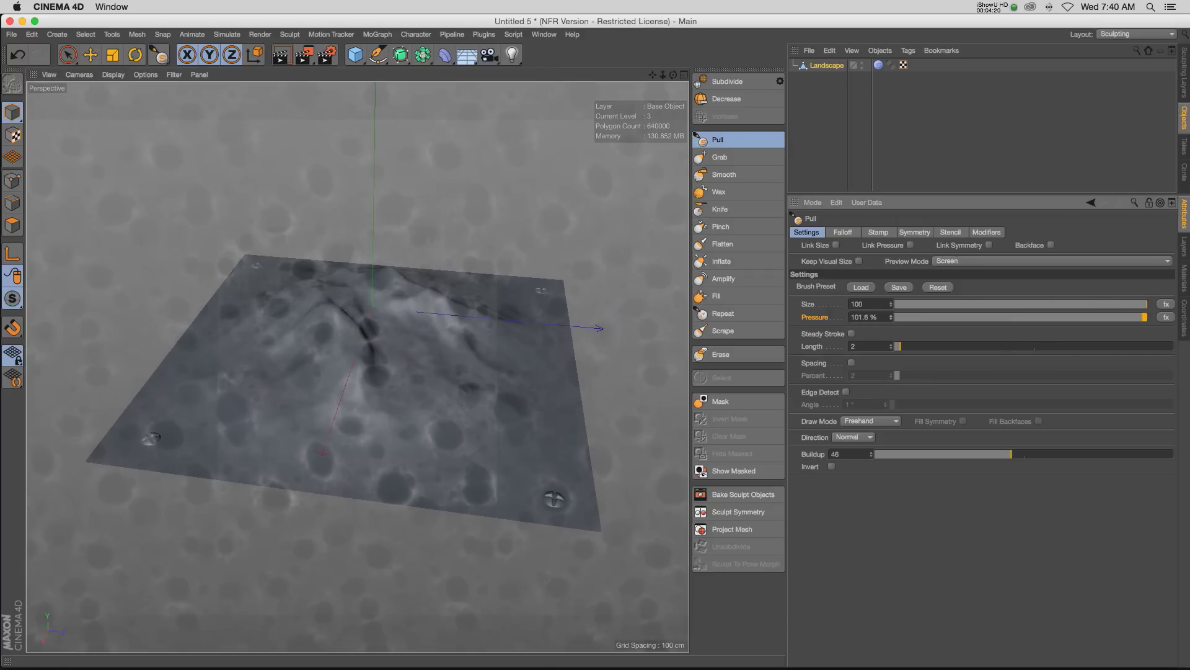
Sculpt more craters on the lower front slope at size 100 and 115.1 % pressure, and reset the Pull brush
drag(891, 317, 890, 303)
drag(281, 383, 422, 371)
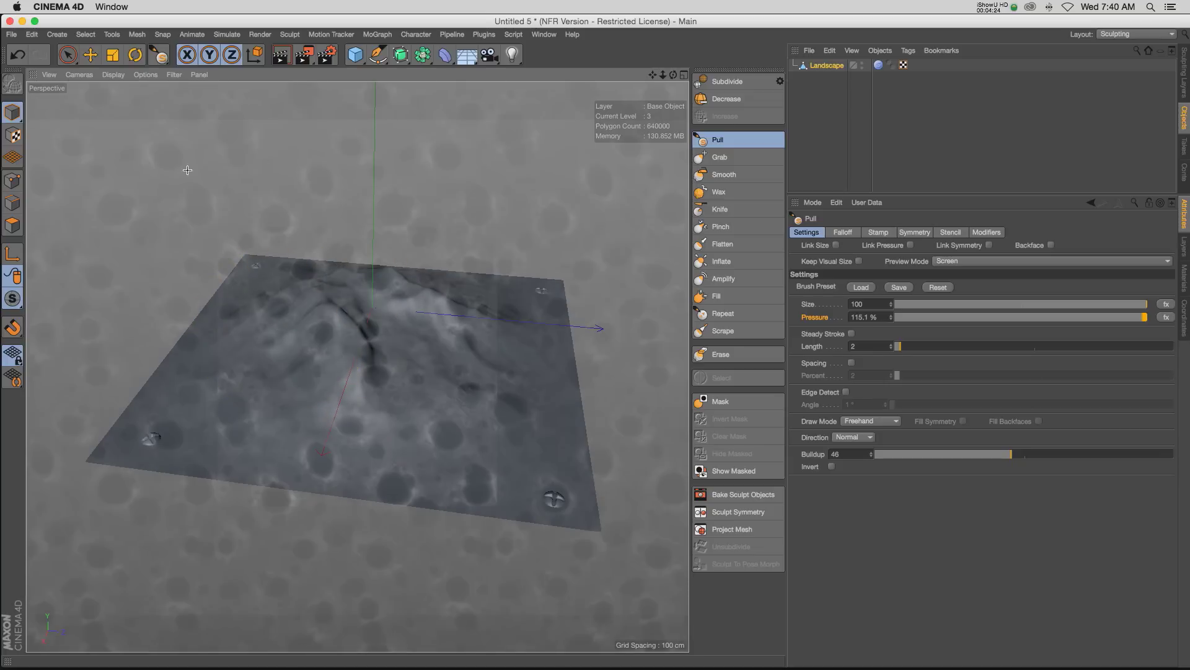
click(363, 429)
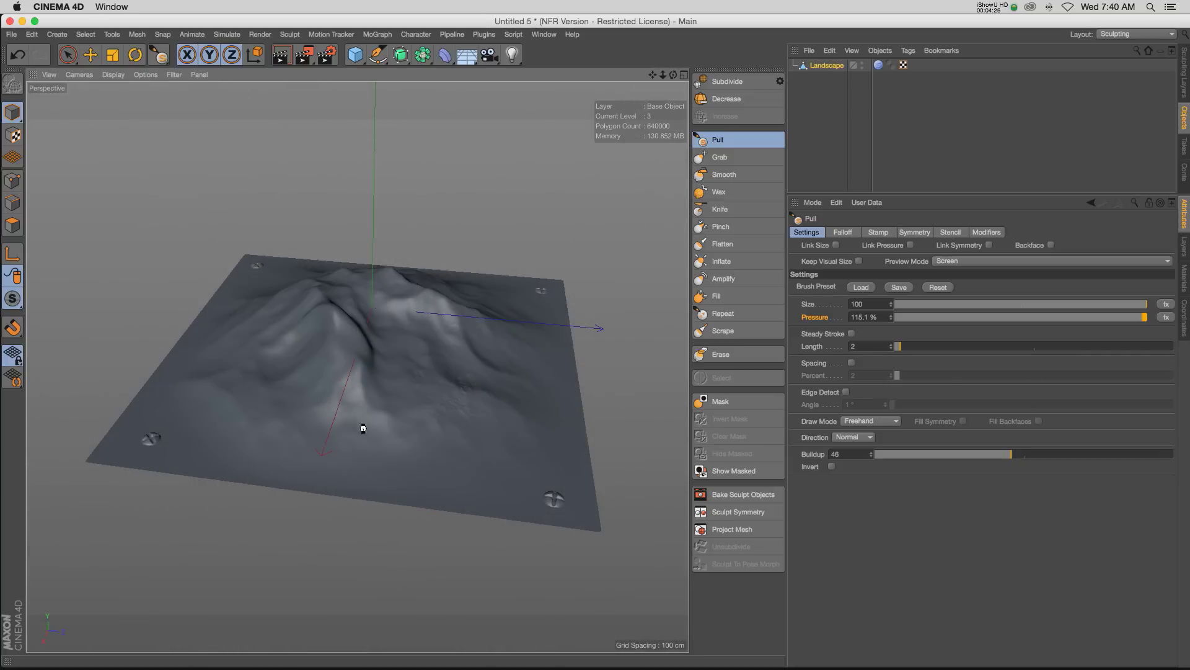
click(939, 288)
Load the craters_01 preset again and set the brush to 250 % pressure and size 82
mouse_move(349, 351)
alt+mouse_down()
mouse_move(338, 298)
mouse_move(310, 327)
alt+mouse_up()
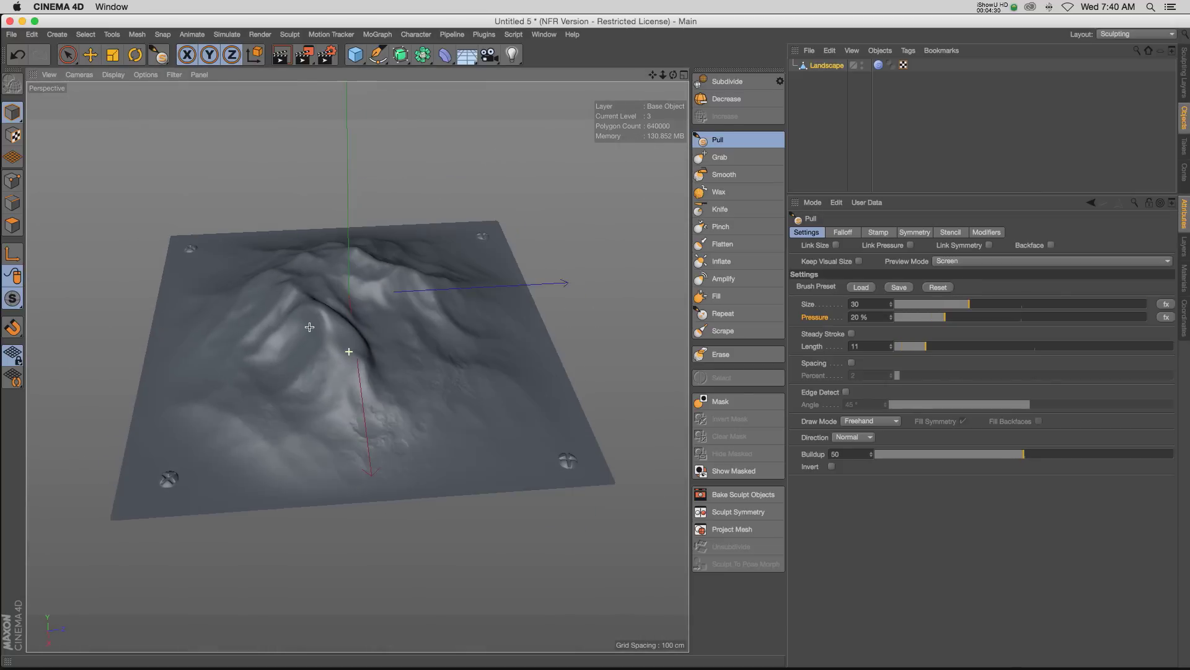
scroll(229, 463, up, 3)
mouse_move(382, 384)
alt+mouse_down()
mouse_move(382, 437)
mouse_move(388, 400)
mouse_move(458, 390)
mouse_move(384, 388)
alt+mouse_up()
click(861, 287)
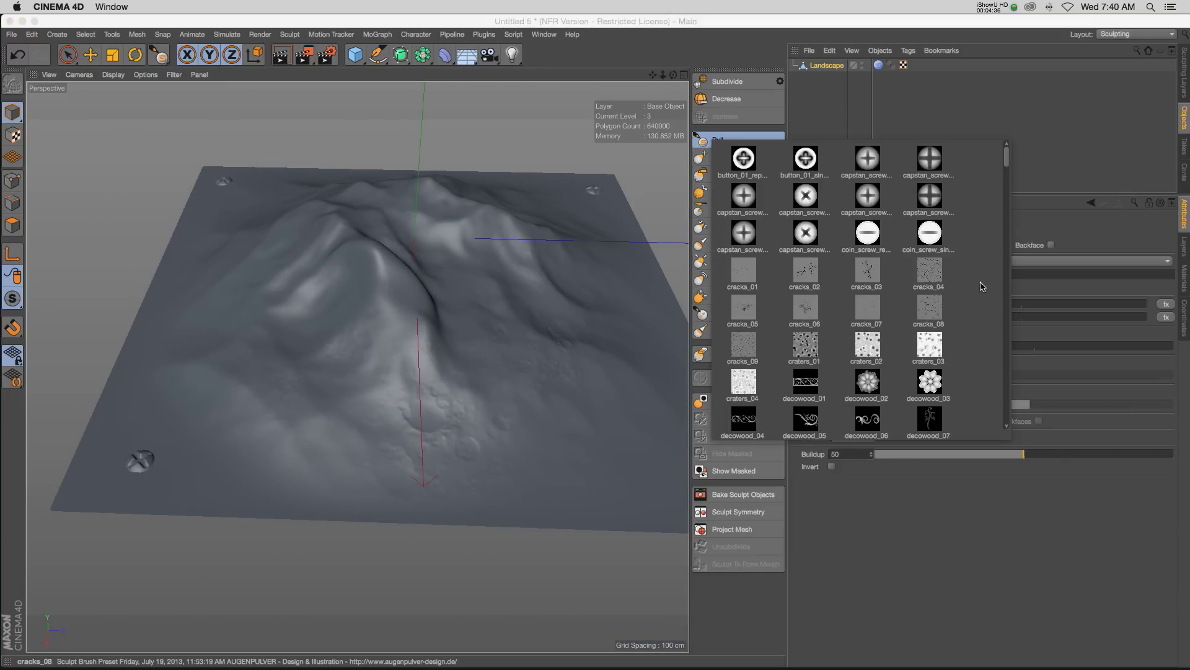
click(798, 347)
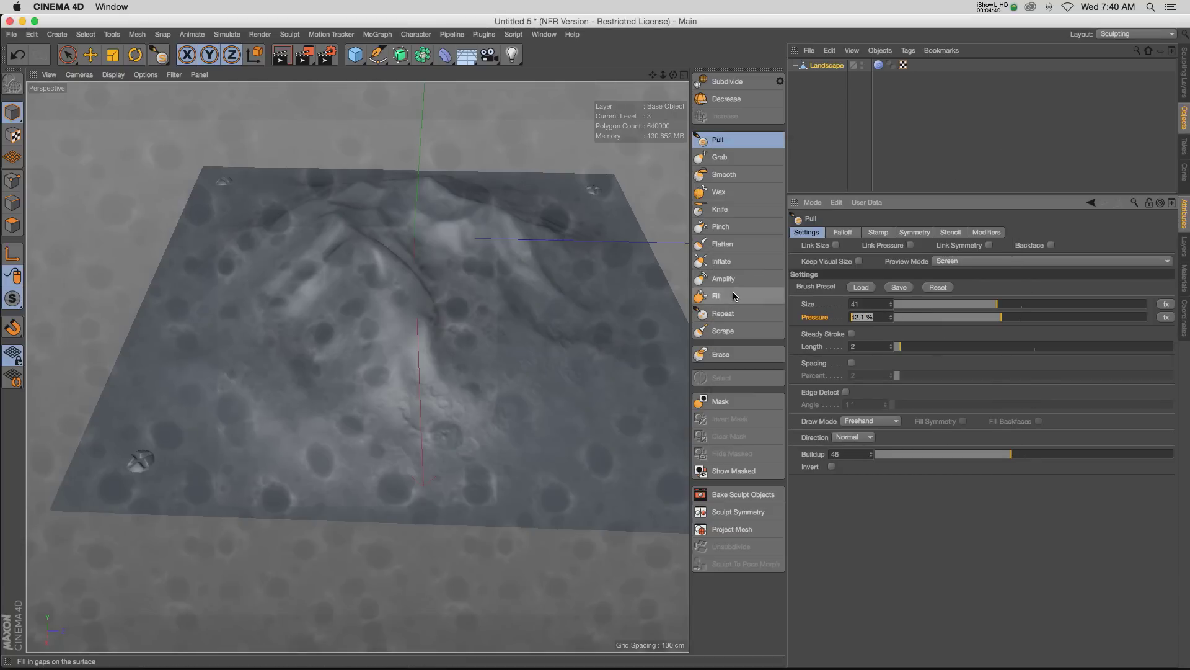
text(250)
key(Return)
drag(1048, 304, 1103, 305)
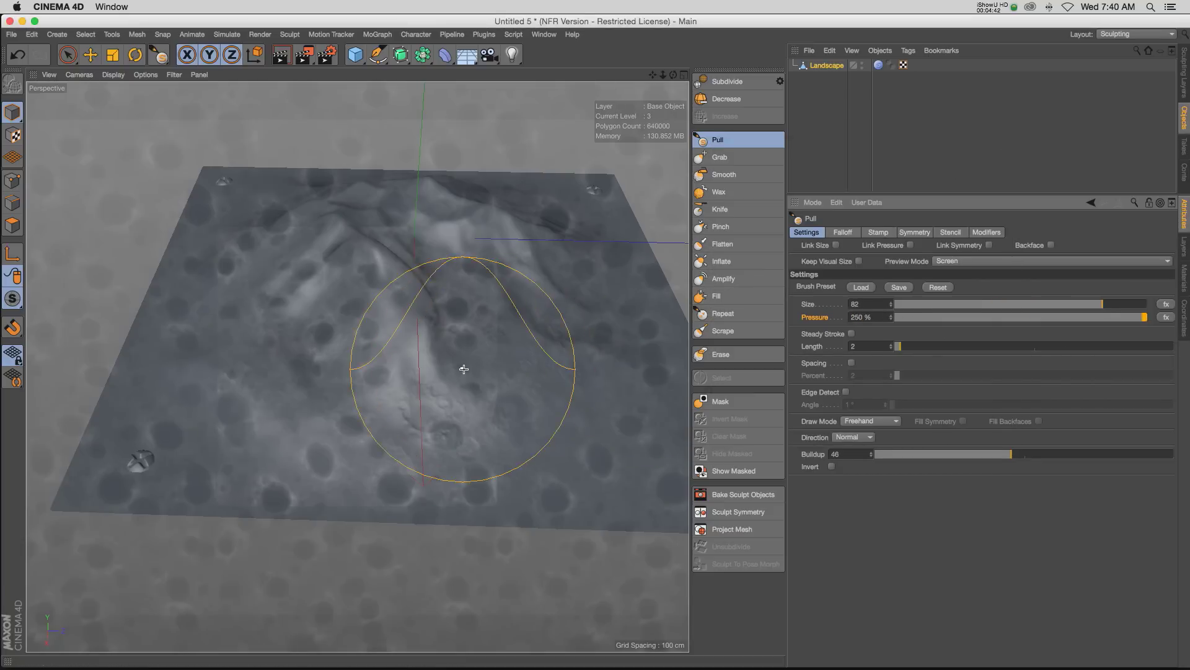
Sculpt crater detail across the front and side slopes and onto the rear ridge of the mountain
mouse_move(462, 367)
mouse_down()
mouse_move(411, 378)
mouse_move(300, 368)
mouse_move(247, 303)
mouse_up()
click(270, 278)
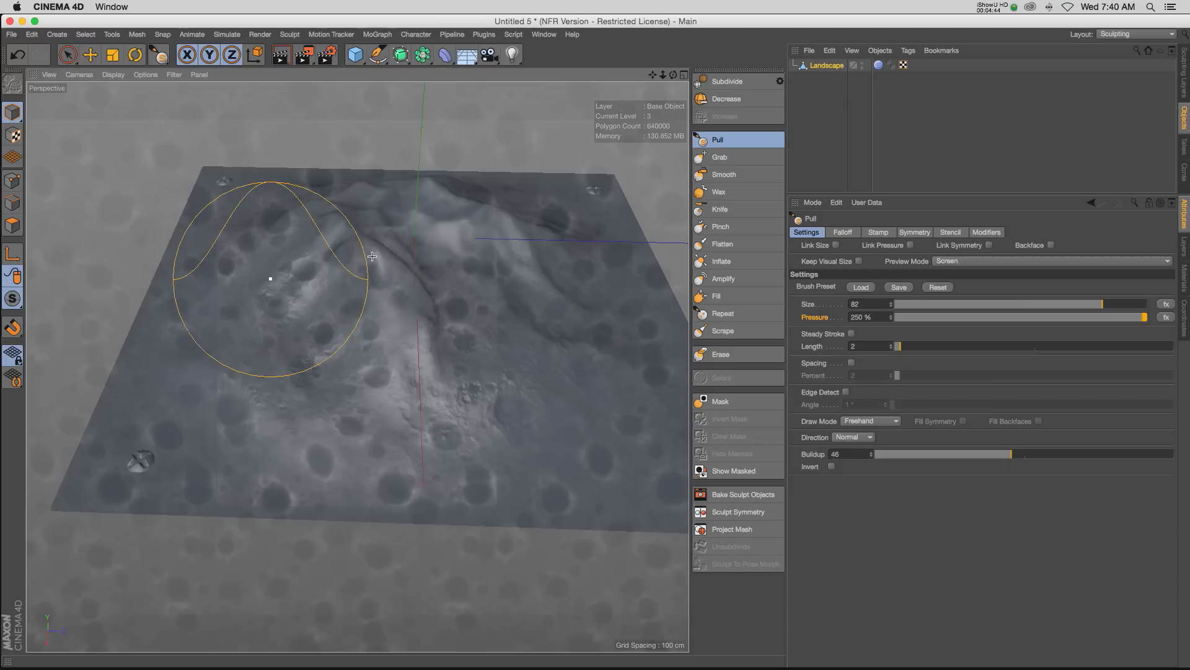
click(501, 231)
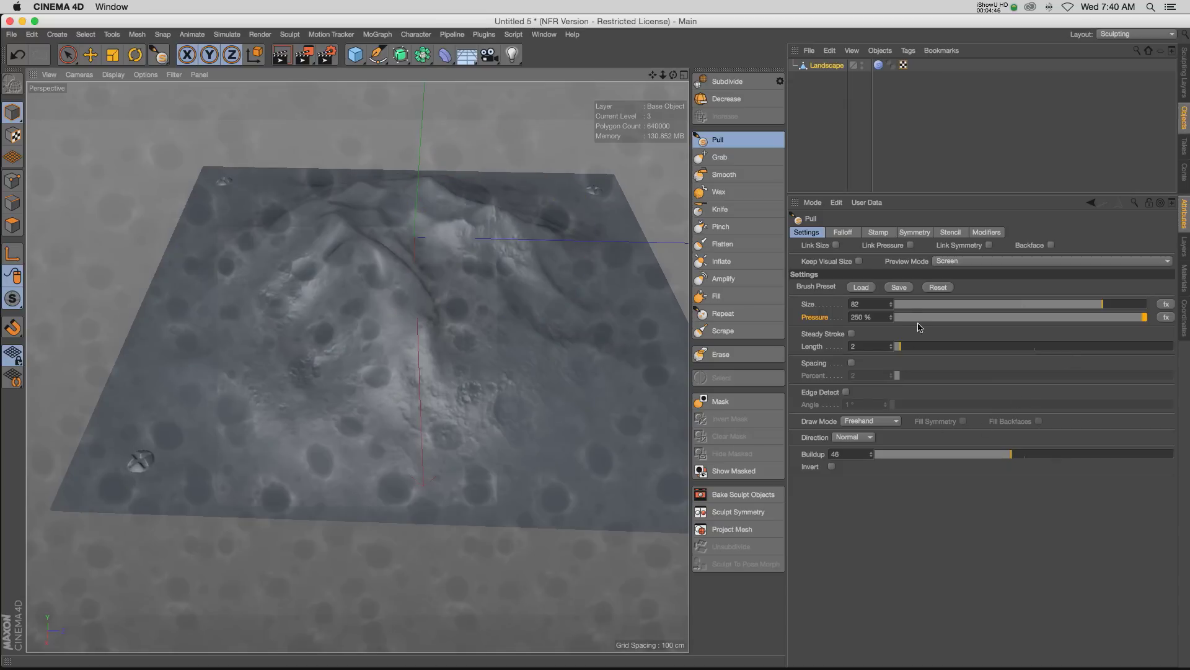
Set the brush pressure to 600 % and stamp stronger craters on both sides of the front ridge
click(891, 320)
text(60)
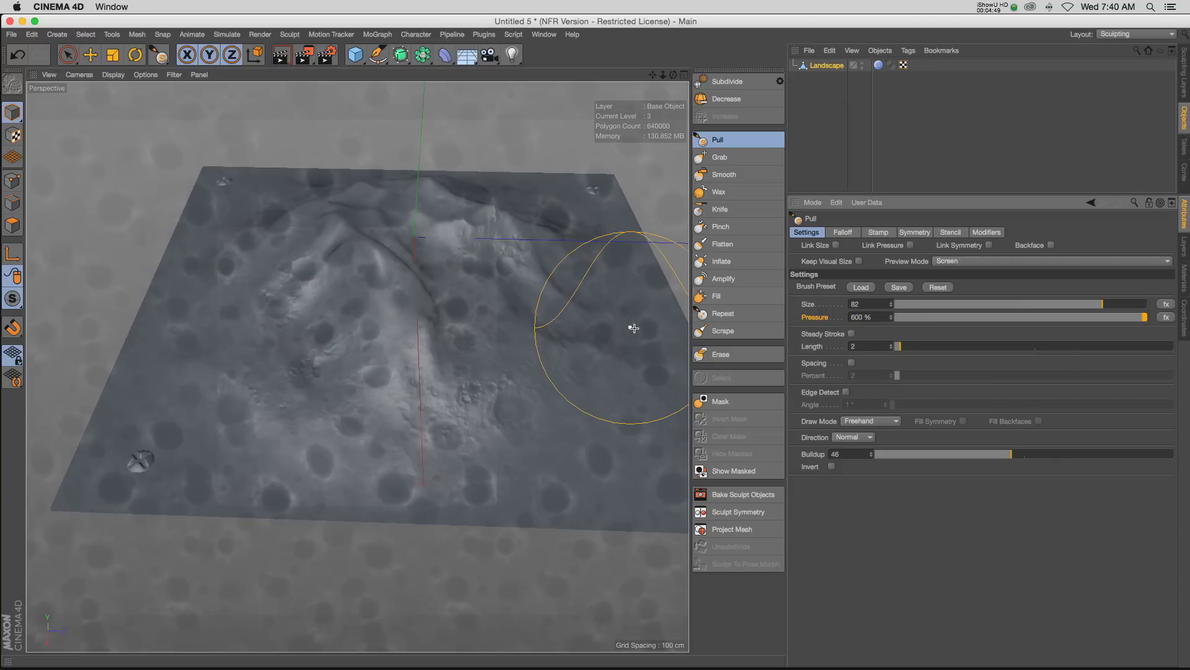
click(505, 324)
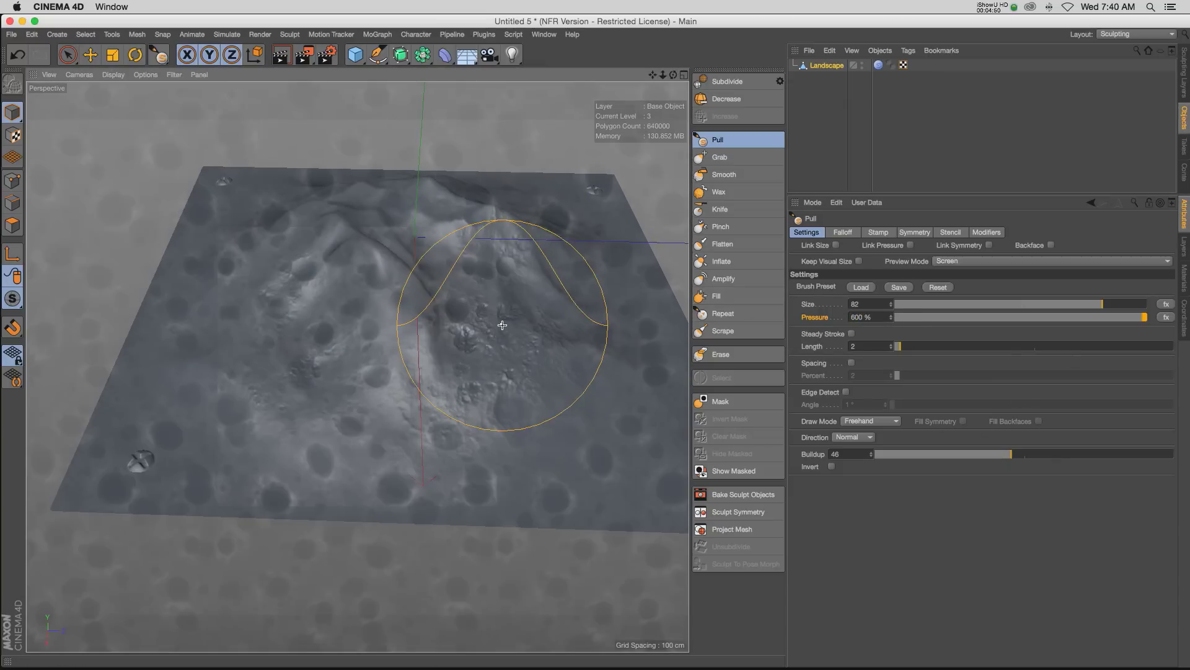
mouse_move(509, 369)
alt+mouse_down()
mouse_move(494, 426)
mouse_move(524, 384)
alt+mouse_up()
click(367, 328)
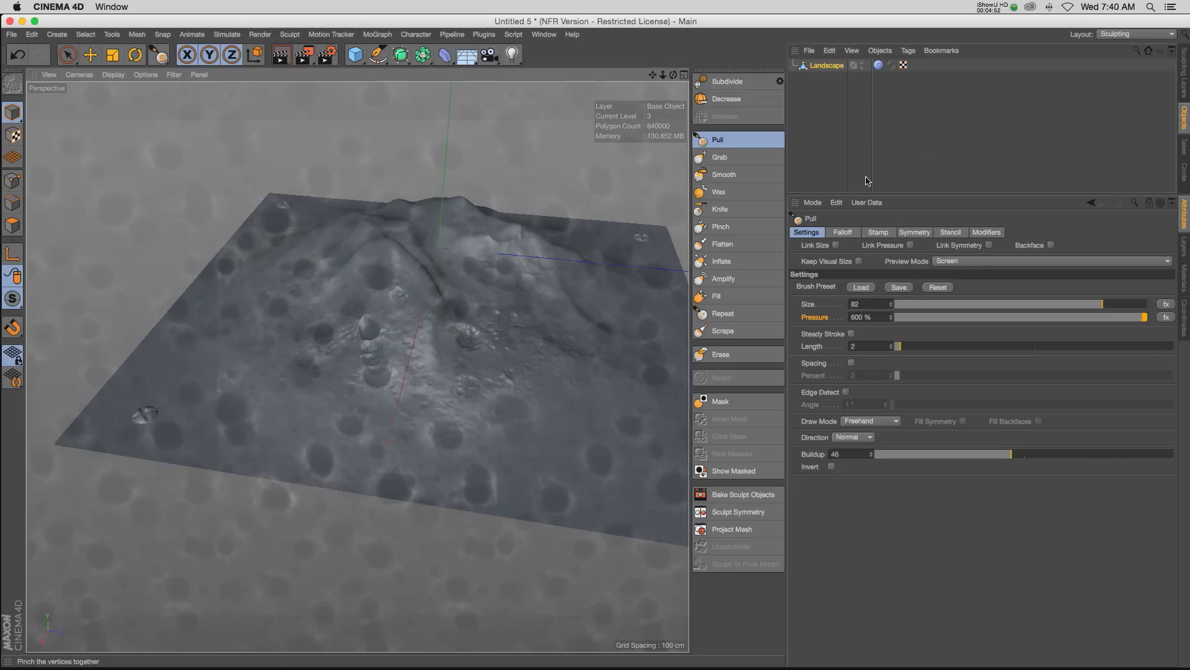
Reset the Pull brush to its default settings and inspect the cratered mountain from a low angle
click(938, 287)
mouse_move(446, 359)
alt+mouse_down()
mouse_move(443, 315)
mouse_move(437, 348)
mouse_move(354, 363)
mouse_move(373, 350)
alt+mouse_up()
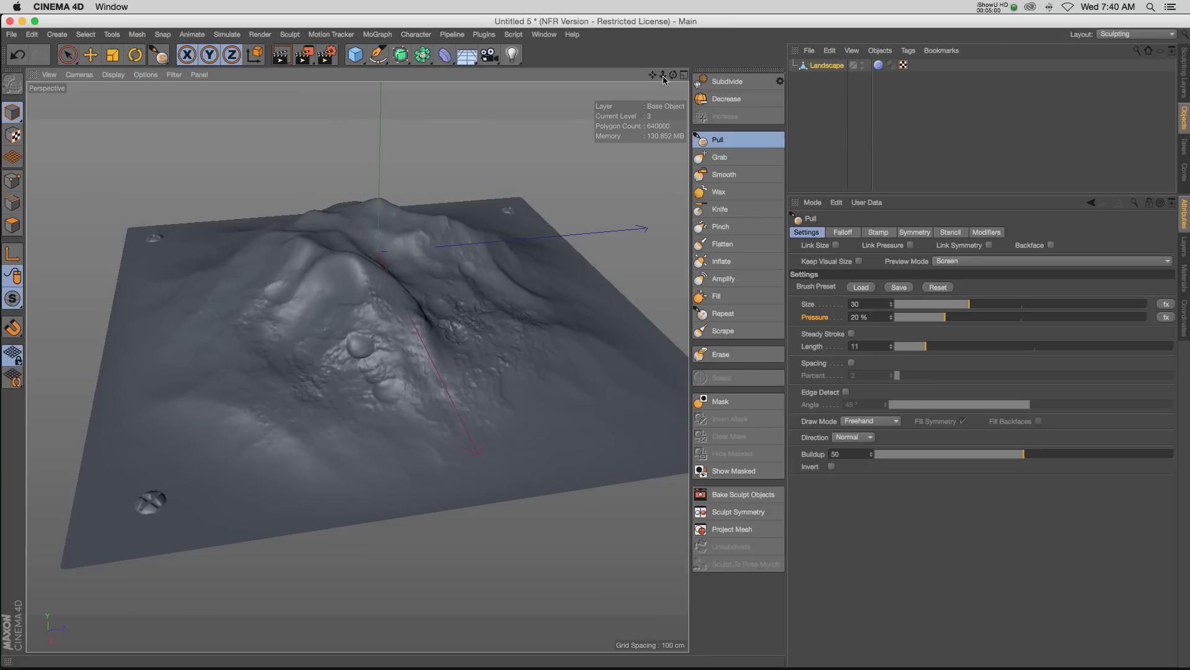
mouse_move(663, 77)
mouse_down()
mouse_move(639, 76)
mouse_move(670, 77)
mouse_up()
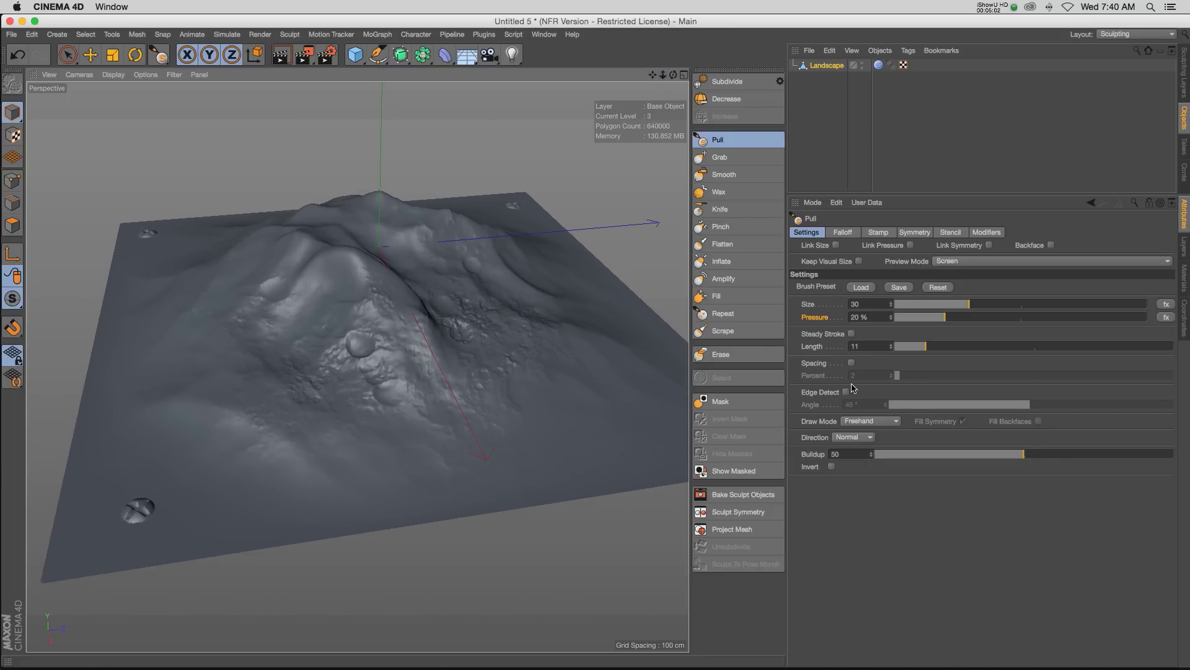
Enable the Pull brush's stamp and use grand canyon2 Height Map (USGS NED 10m).png as its image, previewing the file before loading it
click(879, 233)
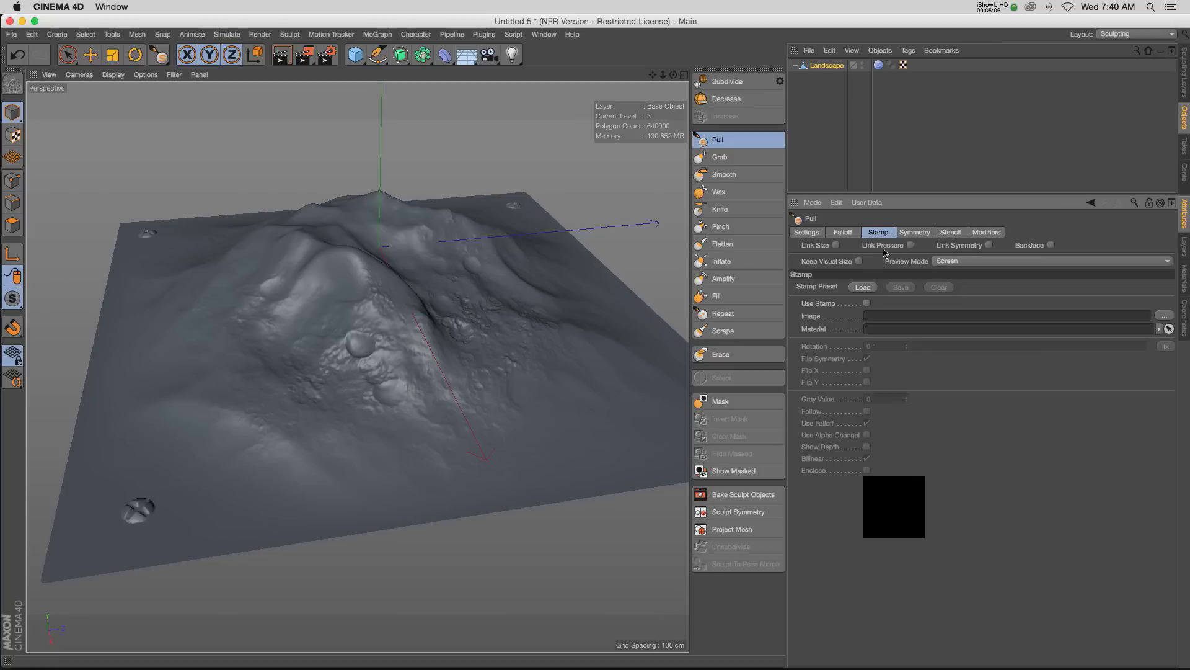
click(866, 303)
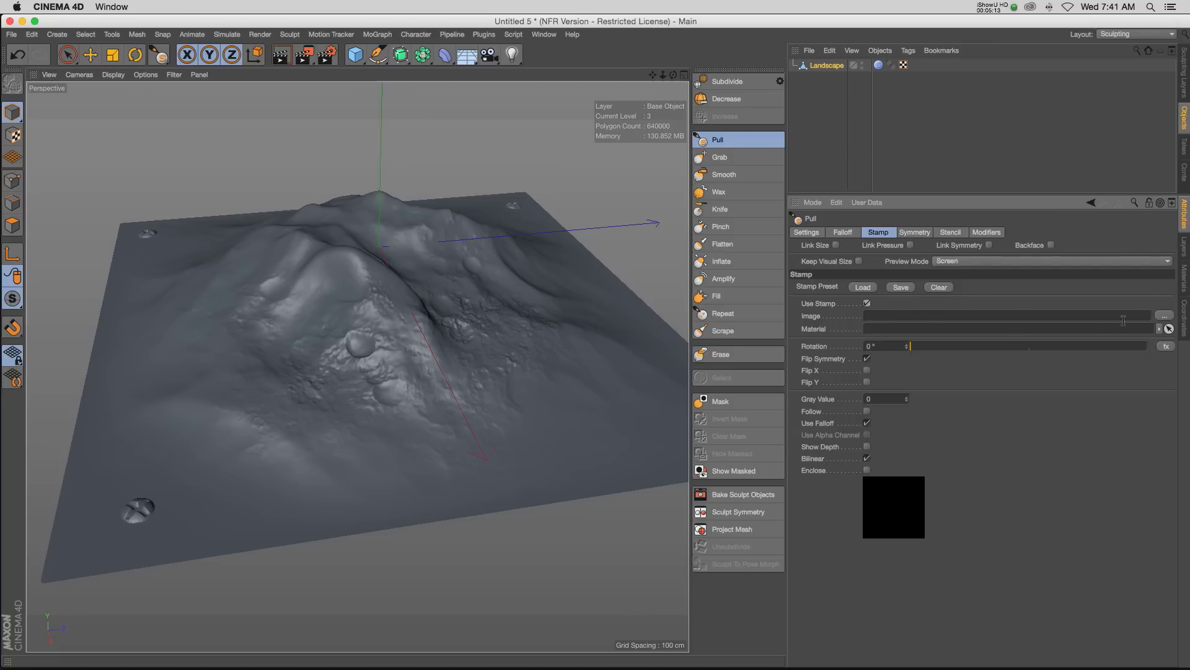
click(1164, 318)
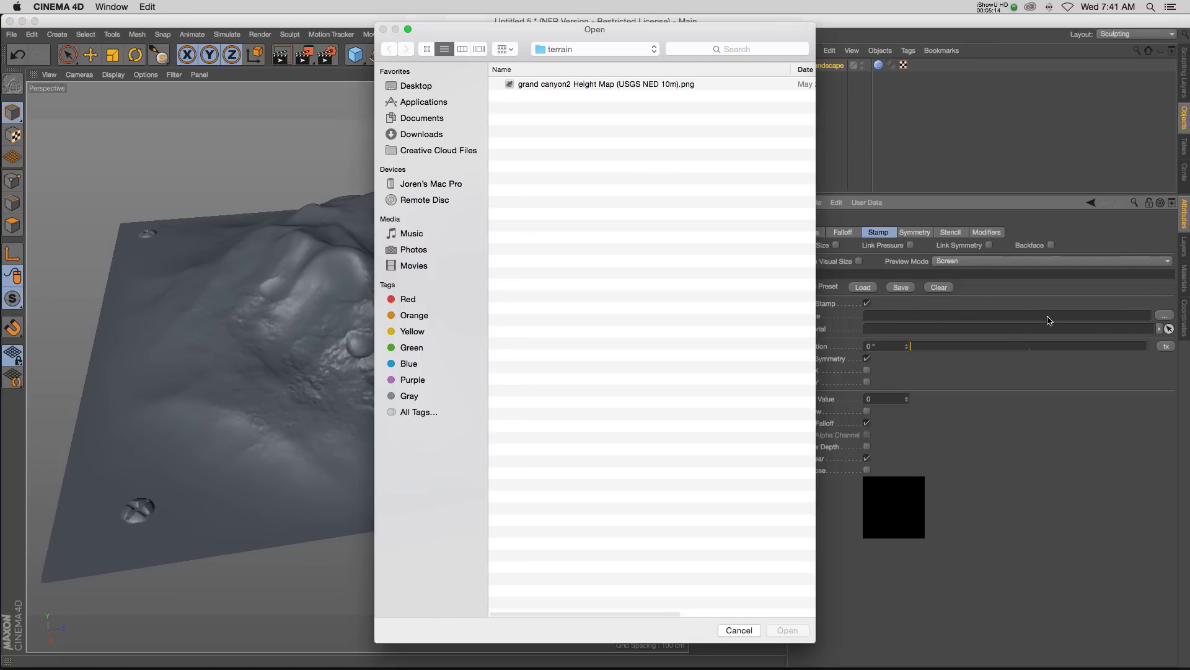
click(571, 84)
key(space)
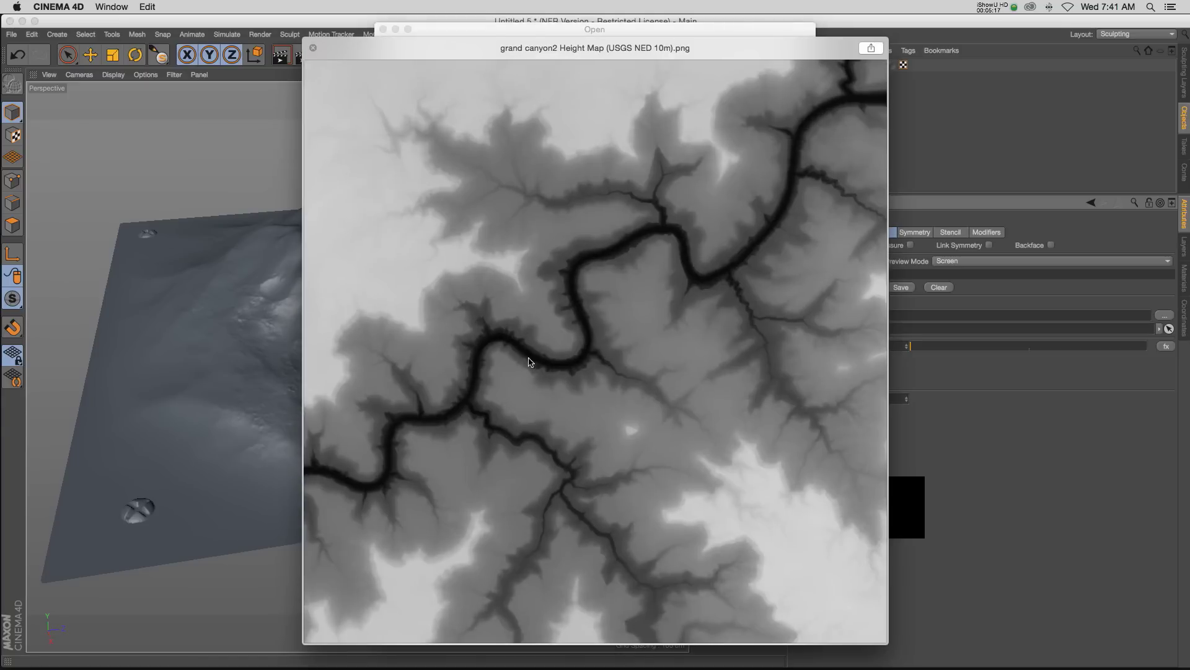
key(space)
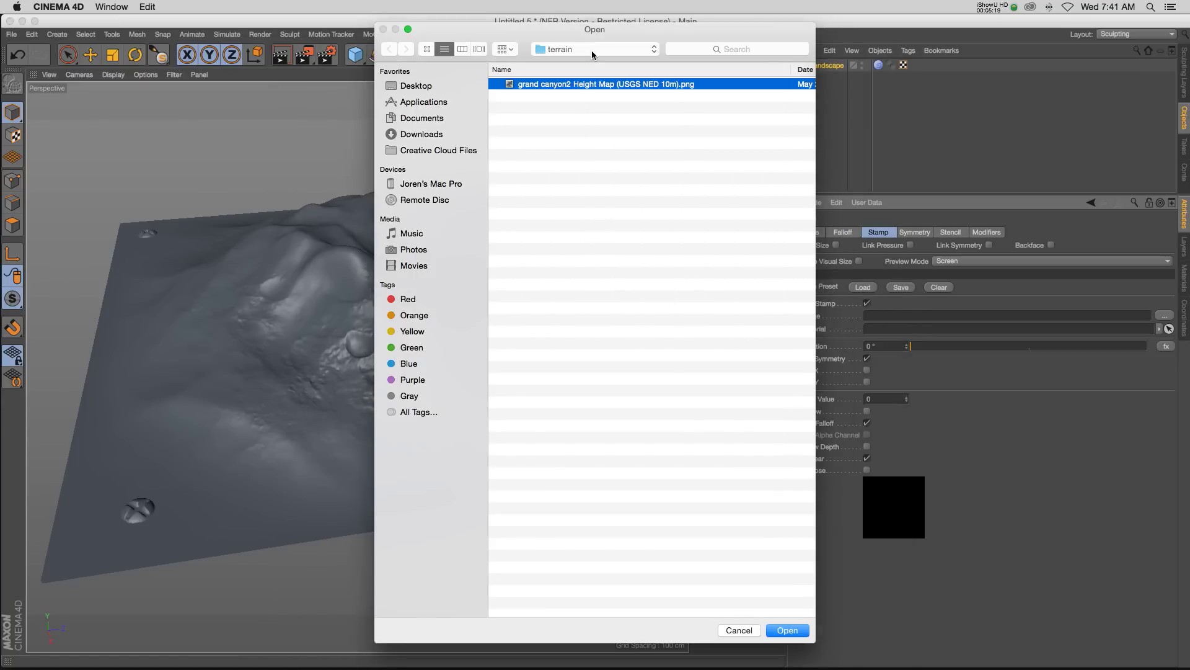
click(787, 630)
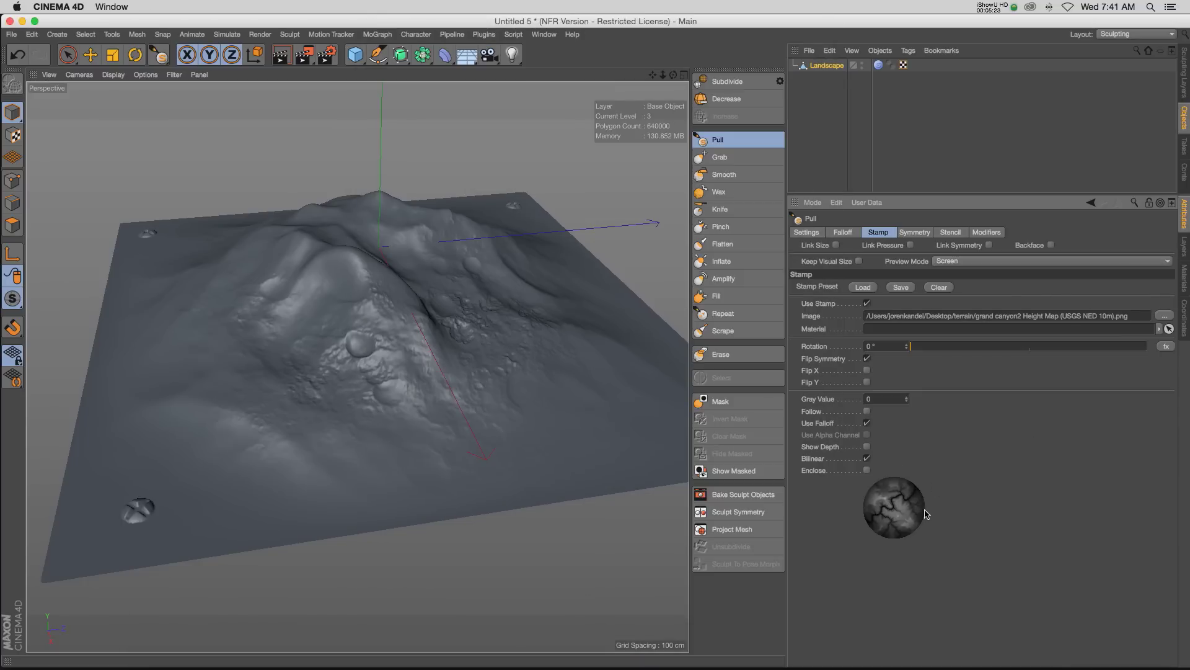
Switch to Chrome and search the terrain.party map for grand canyon
mouse_move(422, 668)
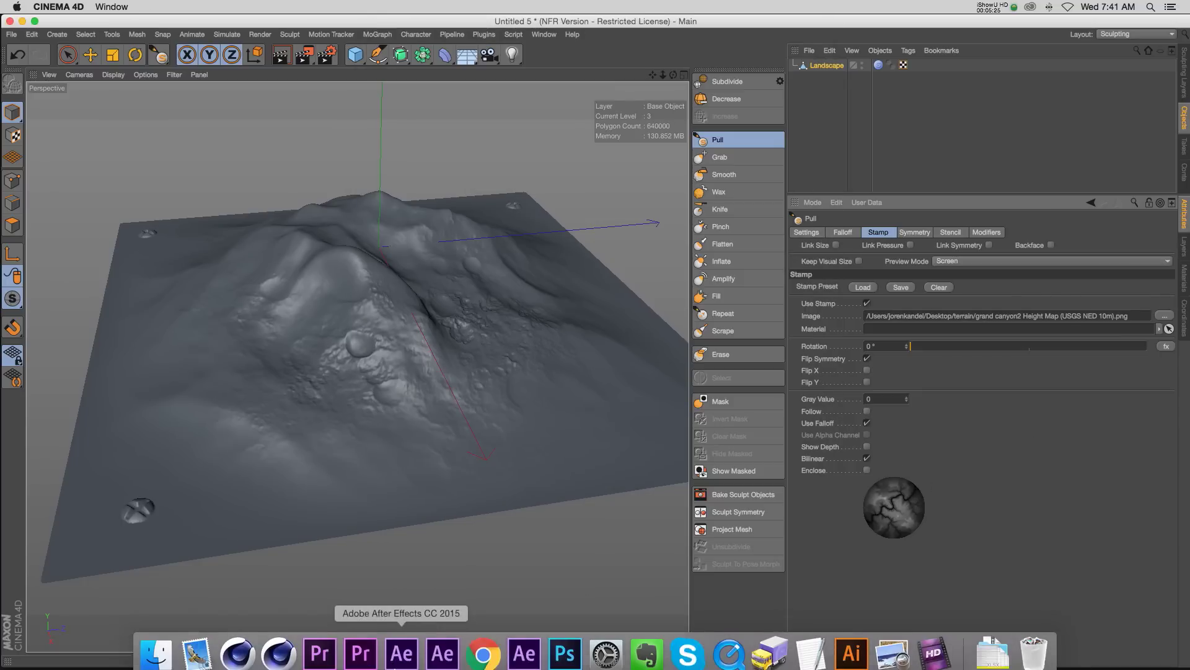
right_click(483, 644)
click(511, 506)
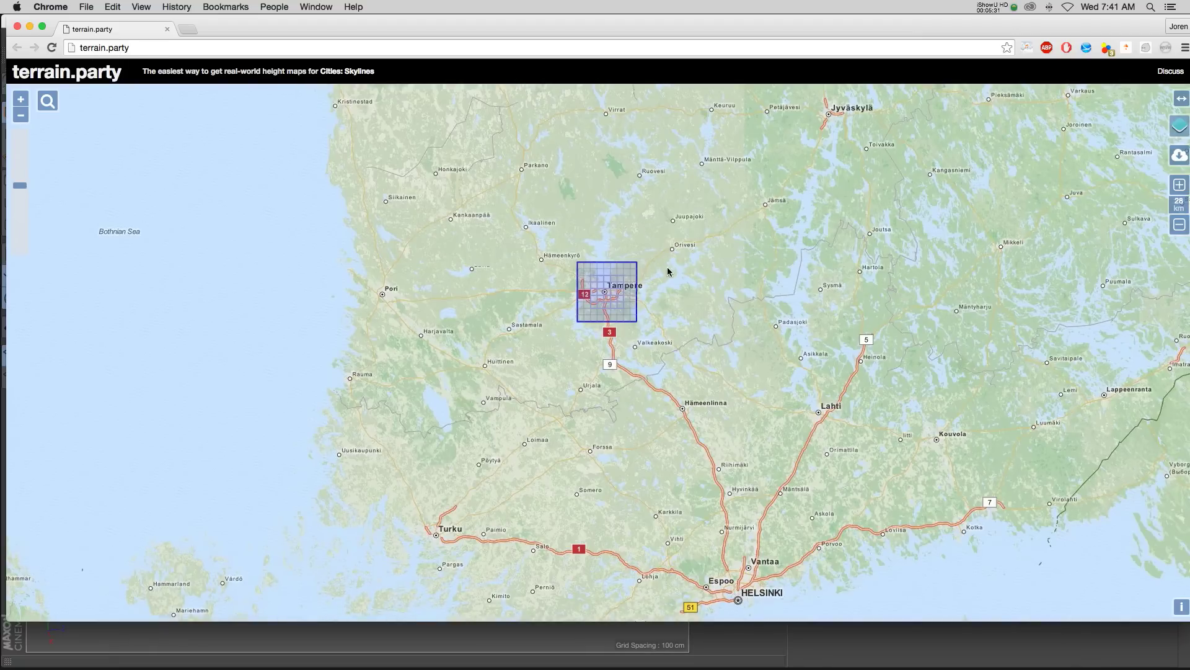
scroll(663, 280, down, 2)
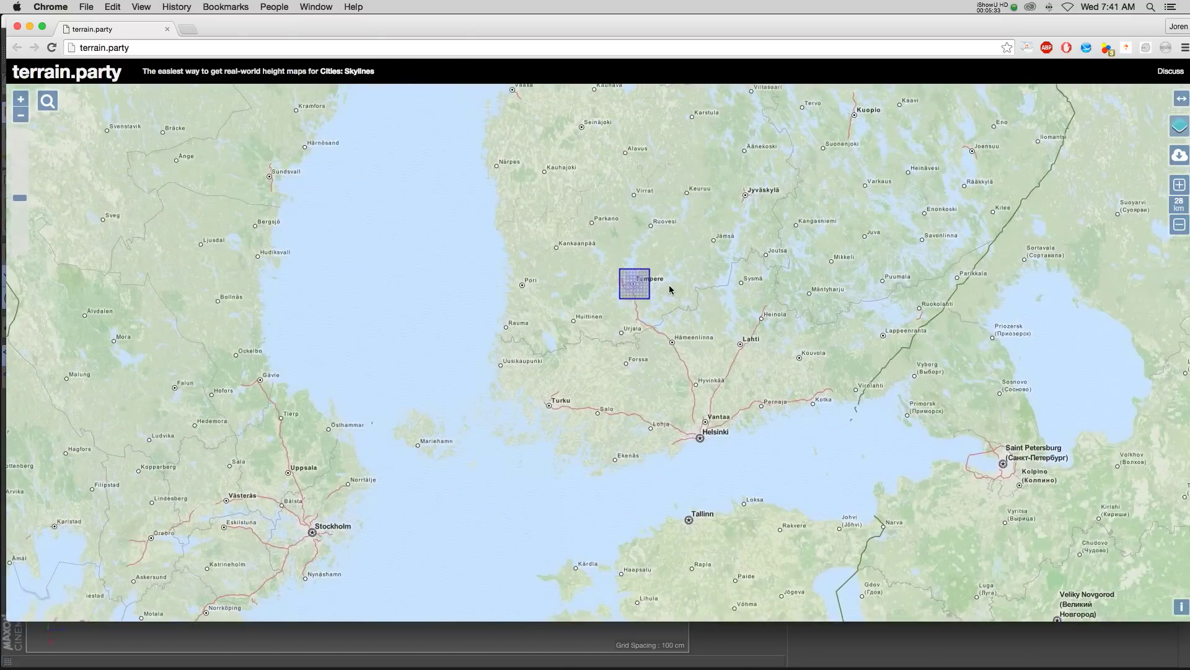
click(46, 100)
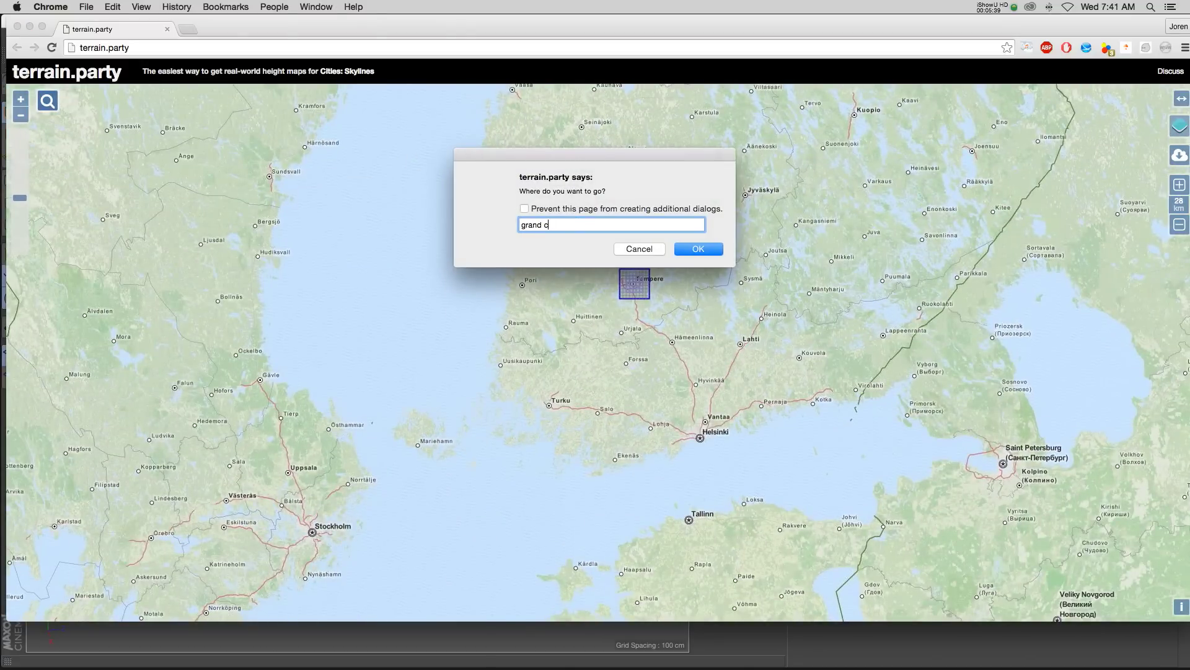
text(grand canyon)
key(Return)
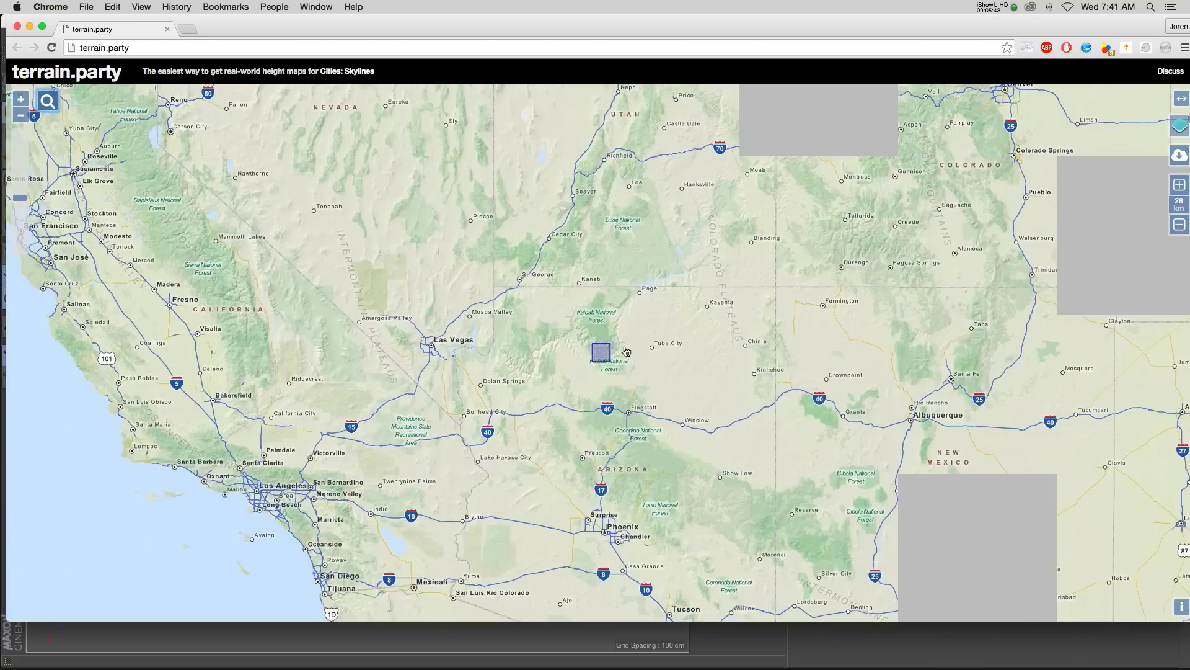
Move the height map selection square onto the rugged canyon area and enlarge it to 42 km
scroll(614, 356, up, 4)
scroll(534, 361, down, 1)
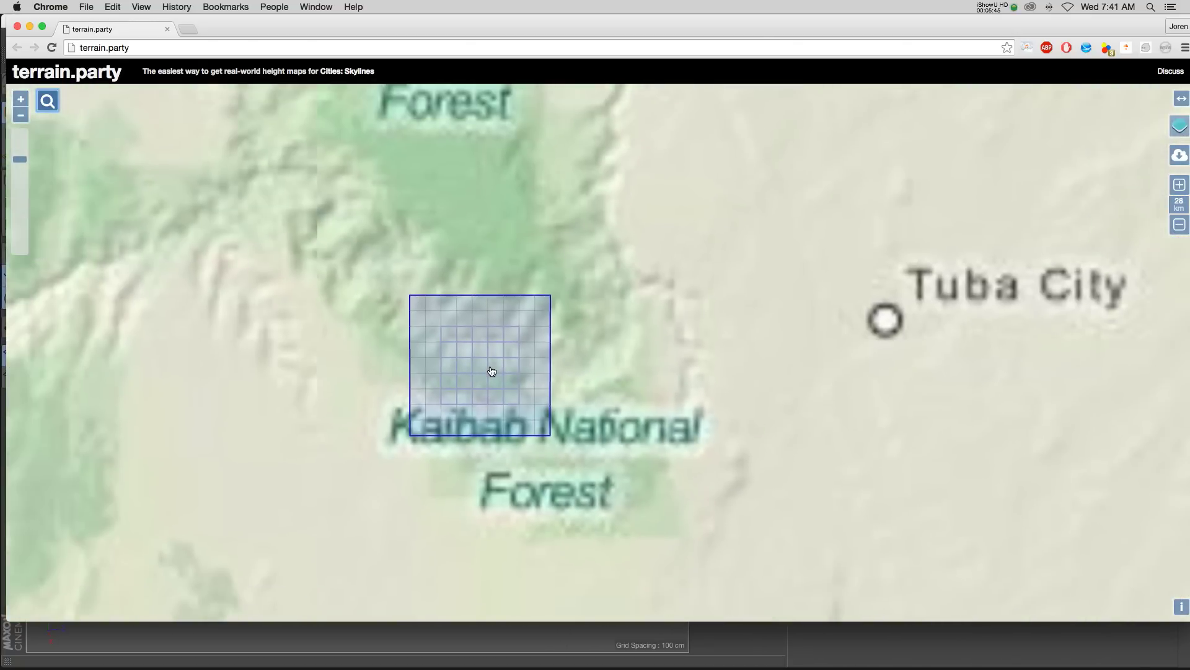
drag(462, 375, 316, 225)
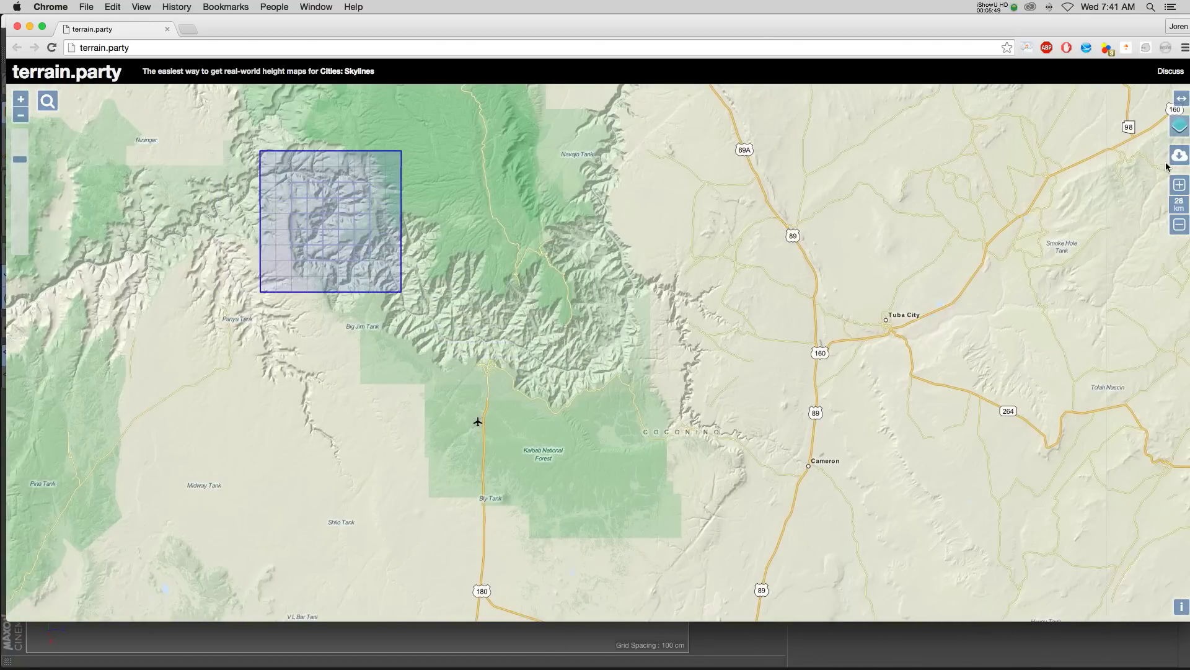
click(1180, 185)
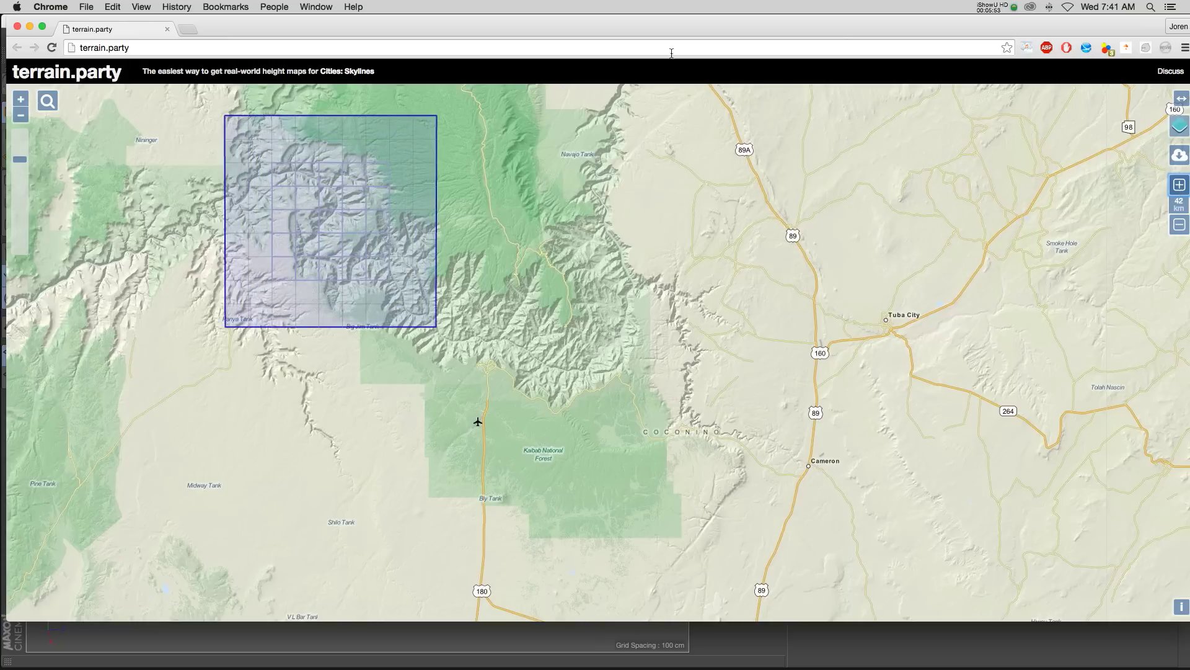
Start the height map download for the selected canyon area and cancel it at the naming prompt
drag(538, 202, 809, 327)
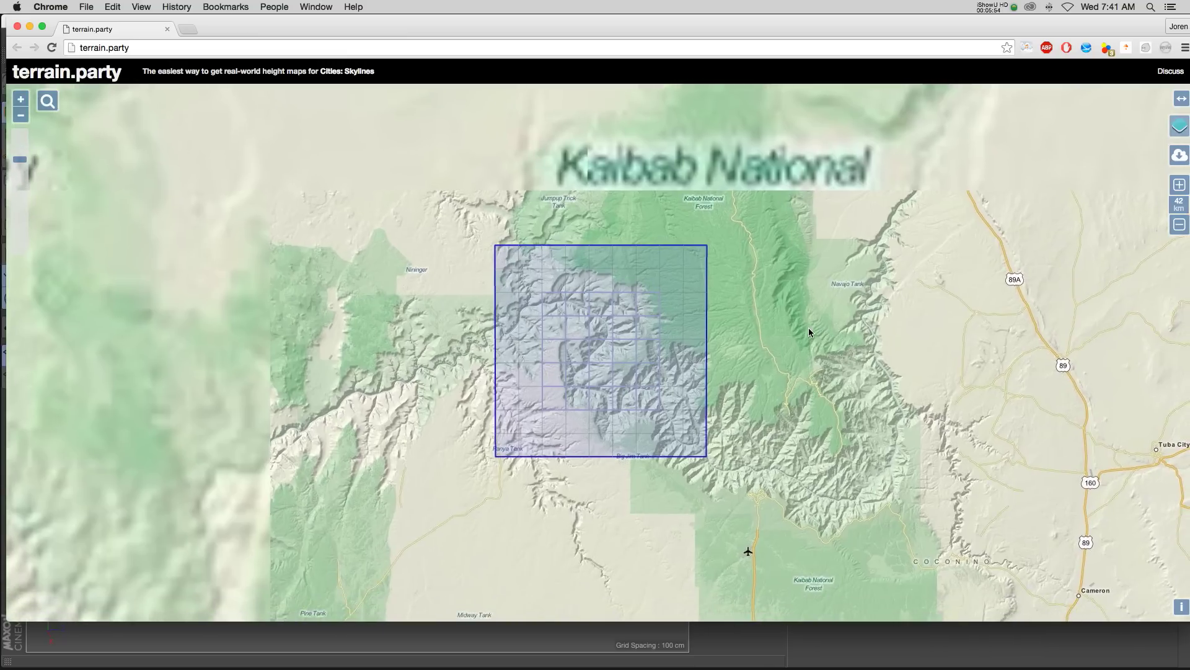
click(1182, 155)
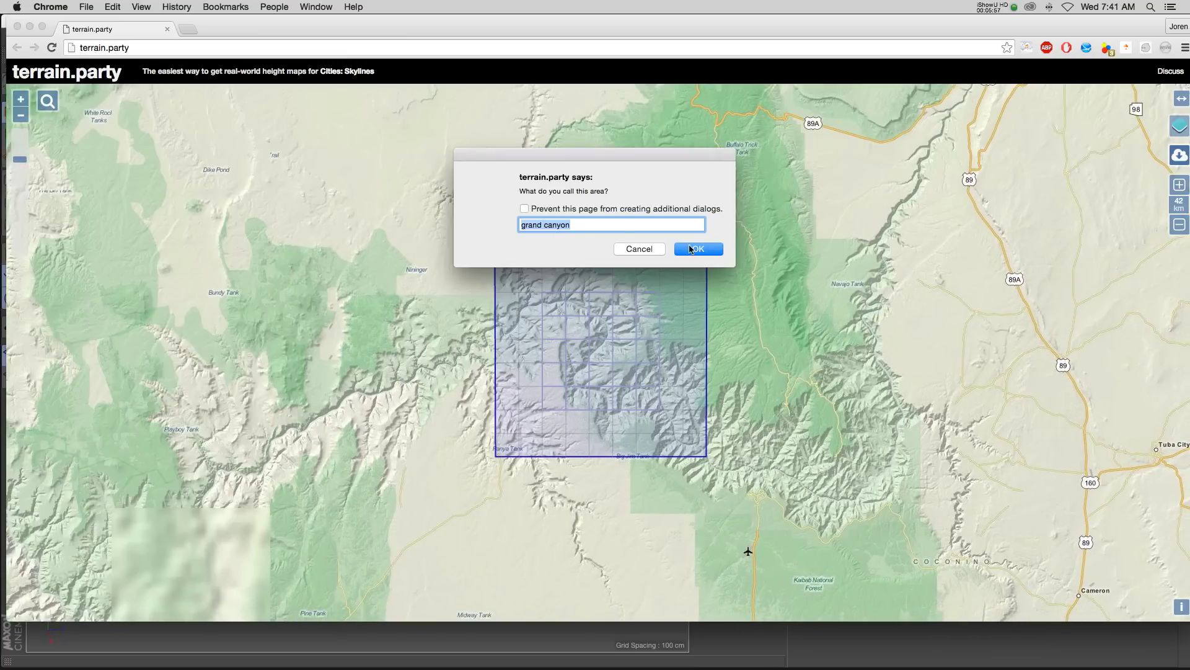
click(637, 248)
Switch to Finder, preview grand canyon2 Height Map (USGS NED 10m).png, and return to CINEMA 4D
mouse_move(112, 658)
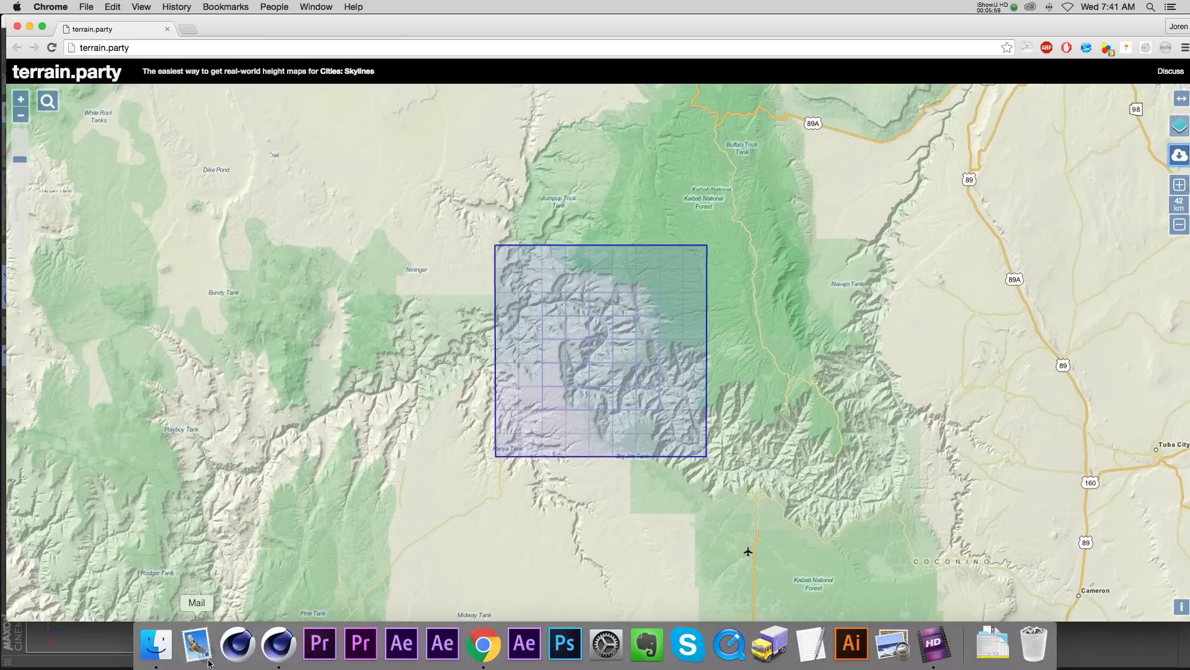
click(156, 645)
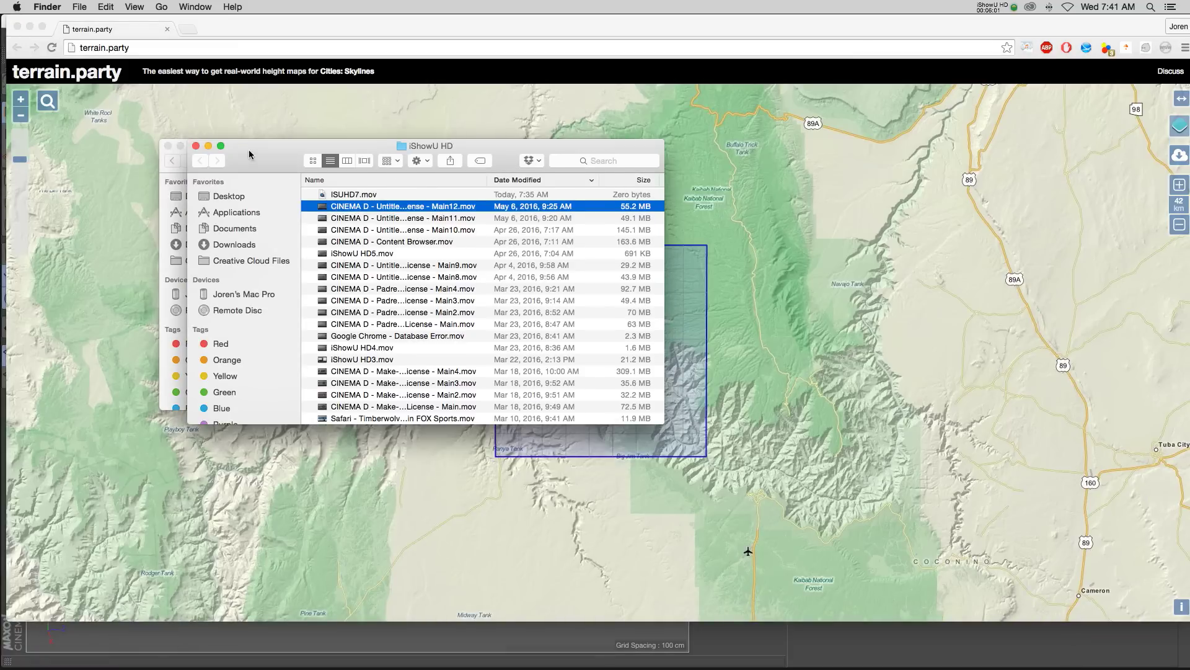
drag(248, 154, 242, 227)
click(258, 151)
key(space)
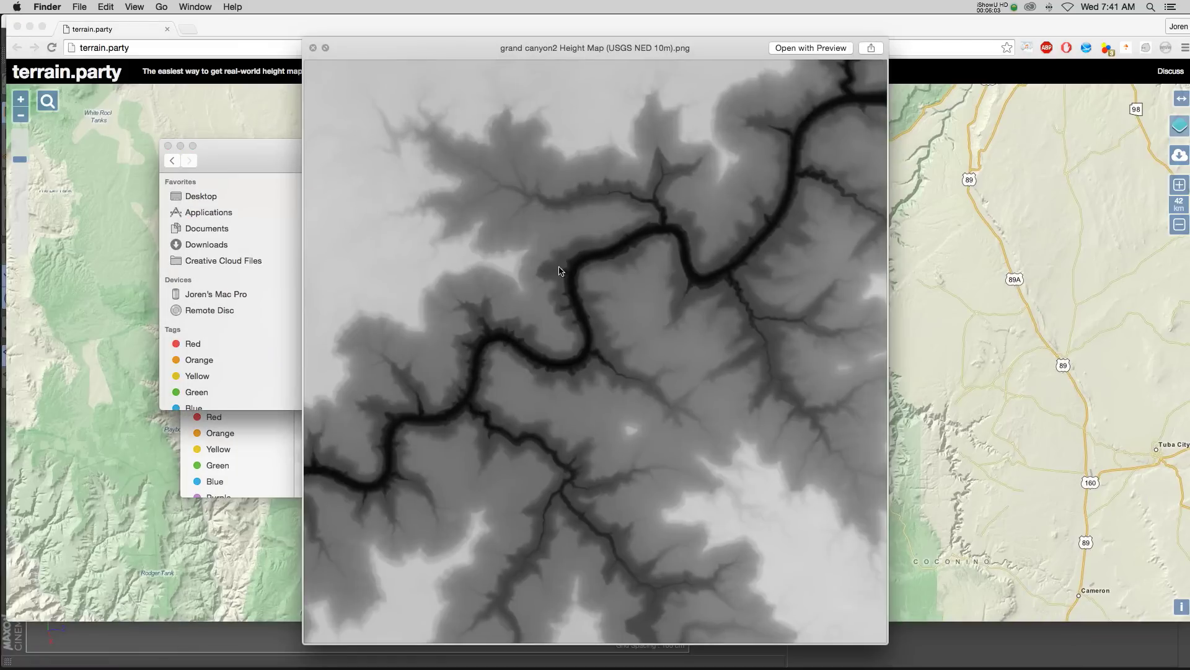
key(space)
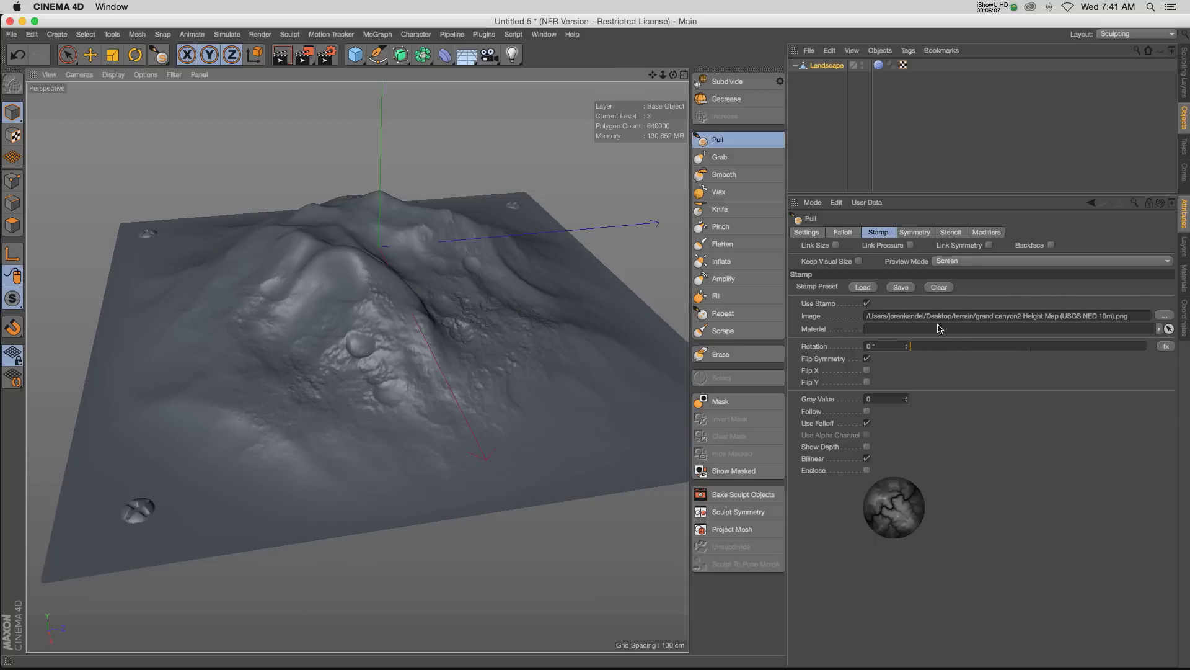
Set the Pull brush to 200 % pressure and size 100, and stamp faint canyon detail on the mountain's right slope
click(844, 232)
click(806, 232)
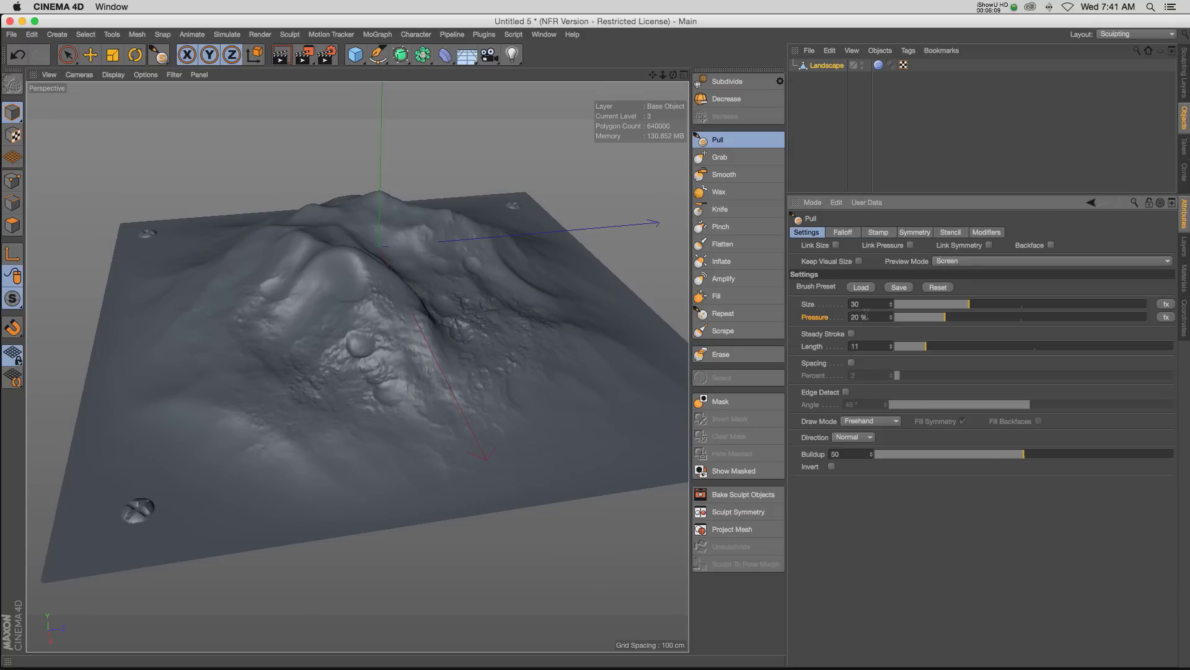
text(200)
key(Return)
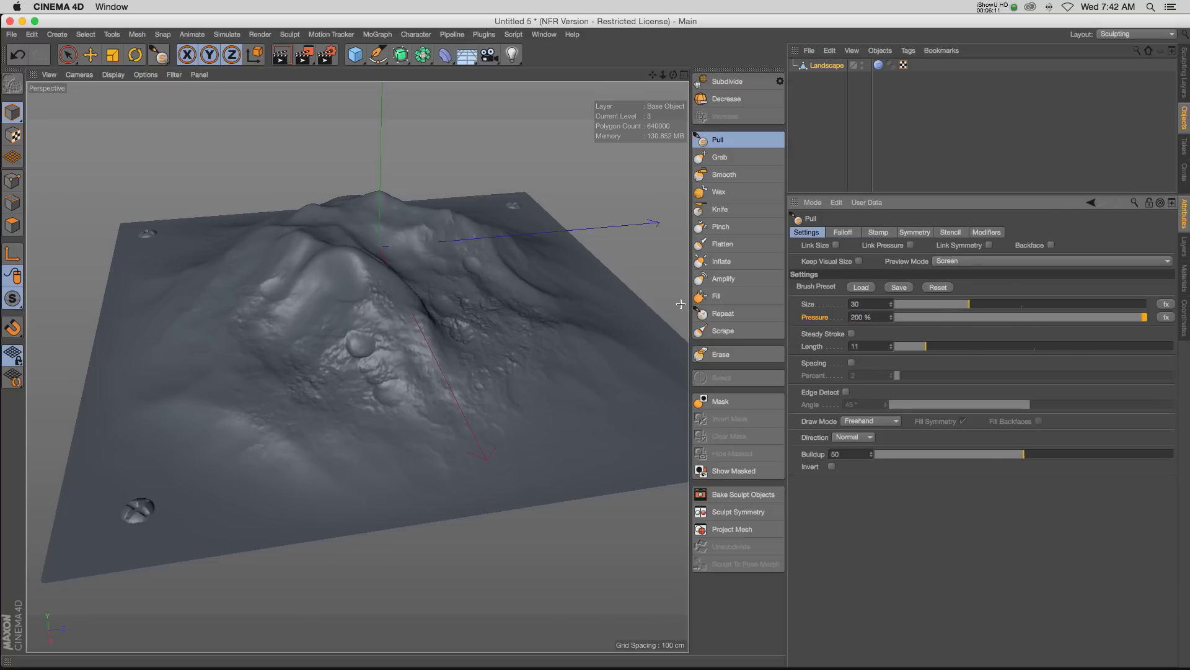
drag(1063, 305, 1147, 303)
mouse_move(484, 331)
alt+mouse_down()
mouse_move(441, 300)
mouse_move(428, 310)
alt+mouse_up()
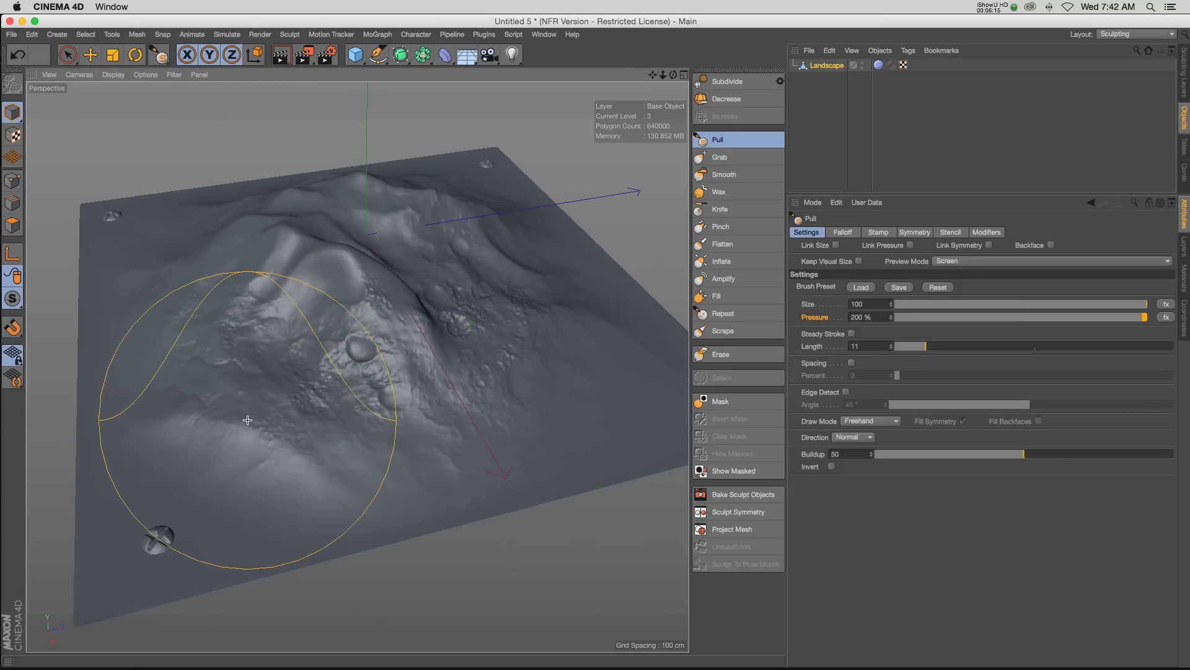
alt+drag(550, 420, 644, 188)
Set the brush pressure to 600 % and stamp canyon relief across the lower left slopes, undoing the last stroke
double_click(868, 316)
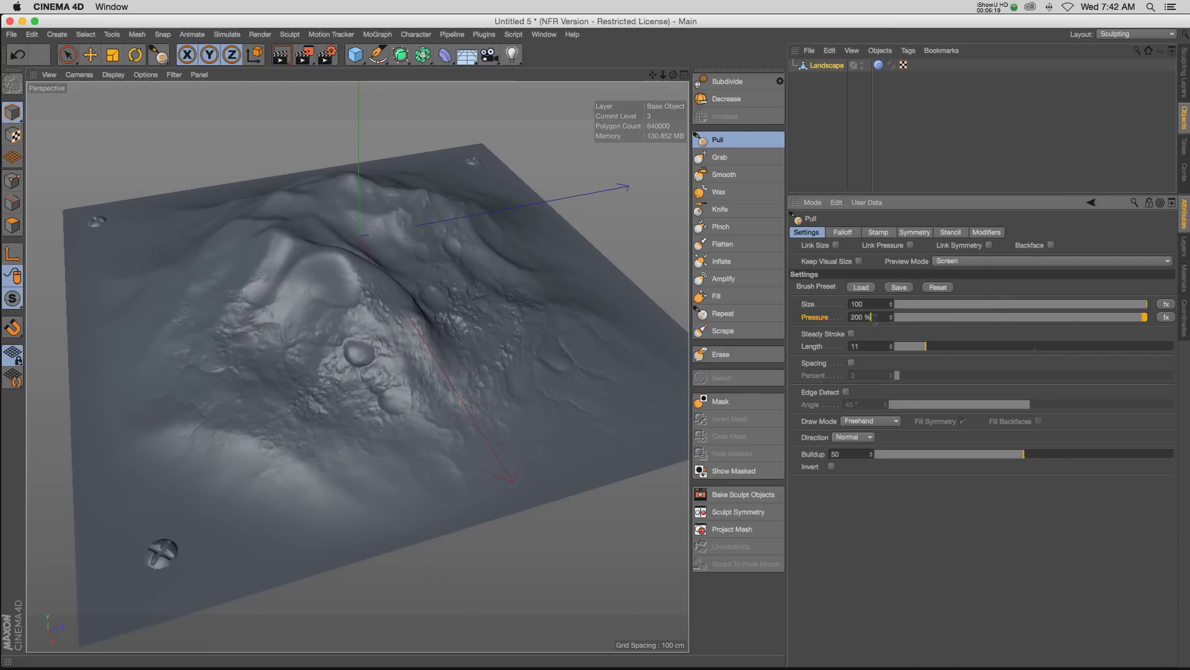
text(60)
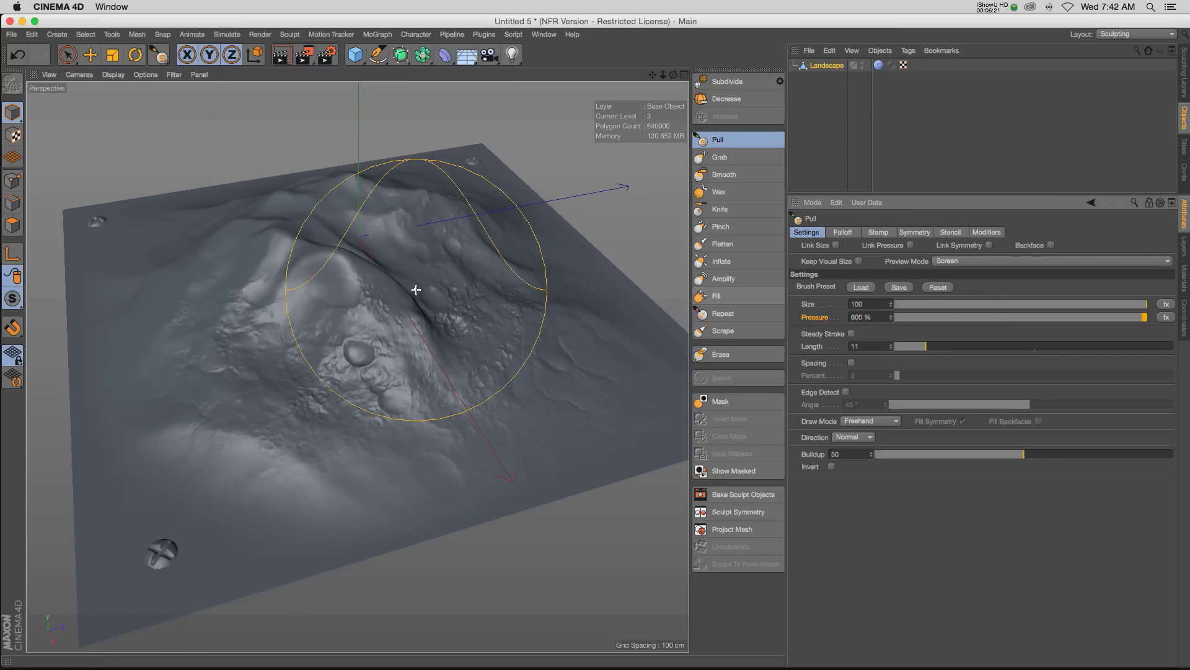
click(228, 459)
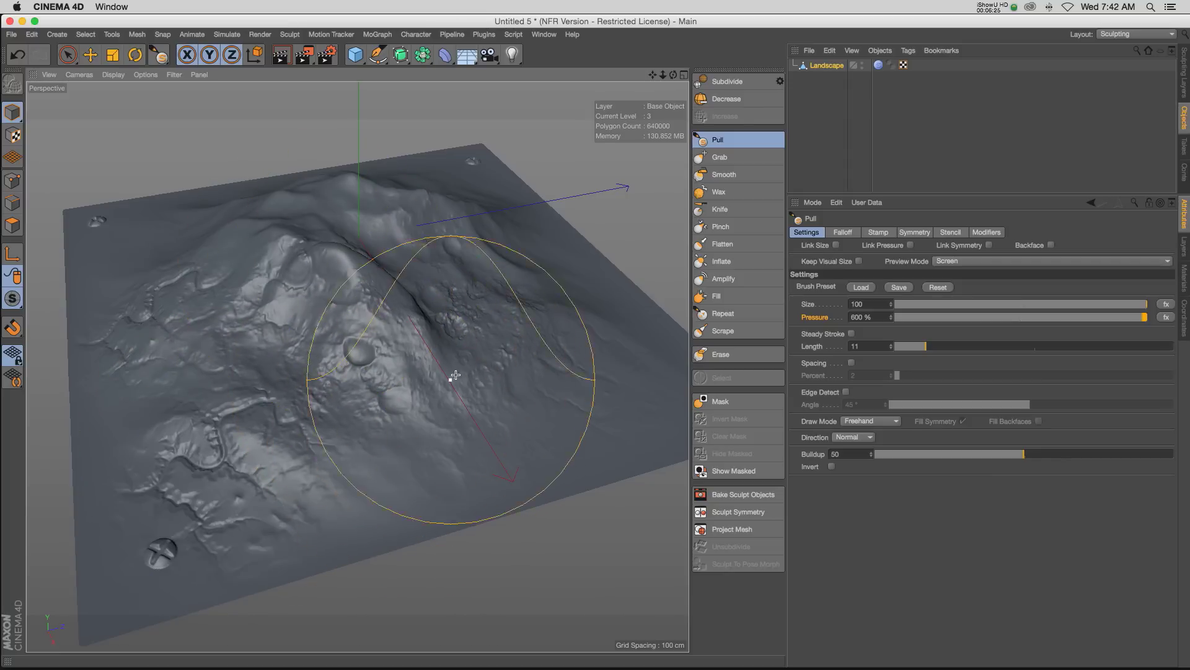
alt+drag(452, 374, 516, 374)
key(super+z)
Stamp the canyon relief onto the front slope below the ridge and inspect the carved channels up close and from afar
alt+drag(422, 326, 472, 327)
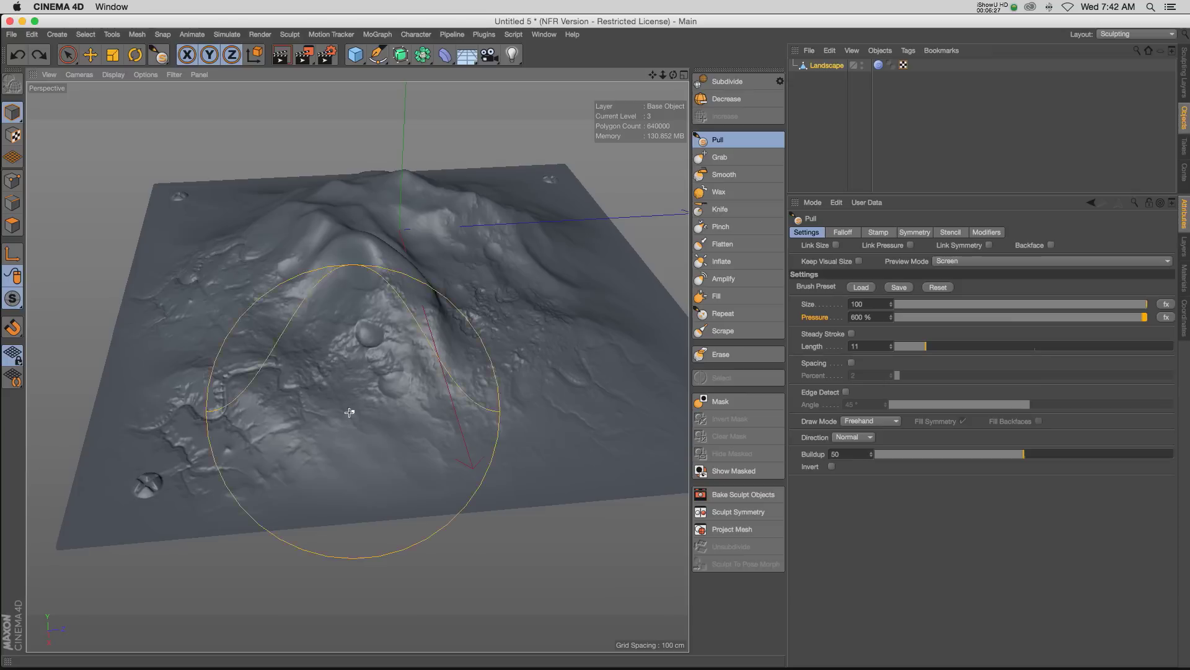
click(401, 416)
scroll(332, 399, up, 10)
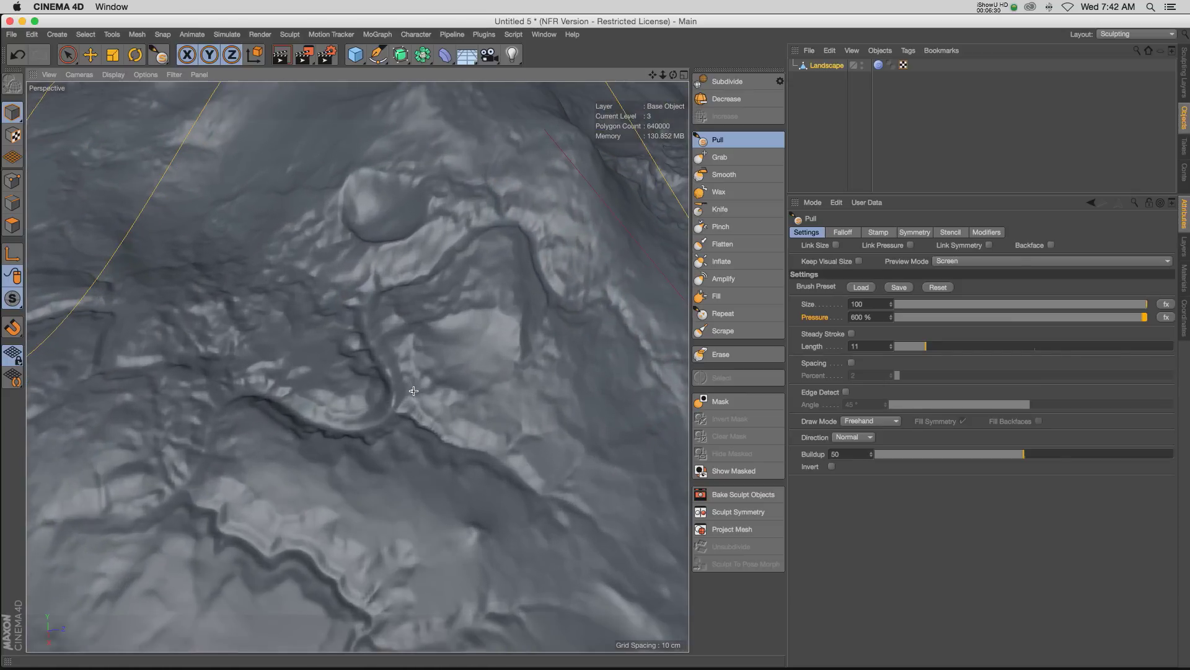
scroll(413, 391, down, 10)
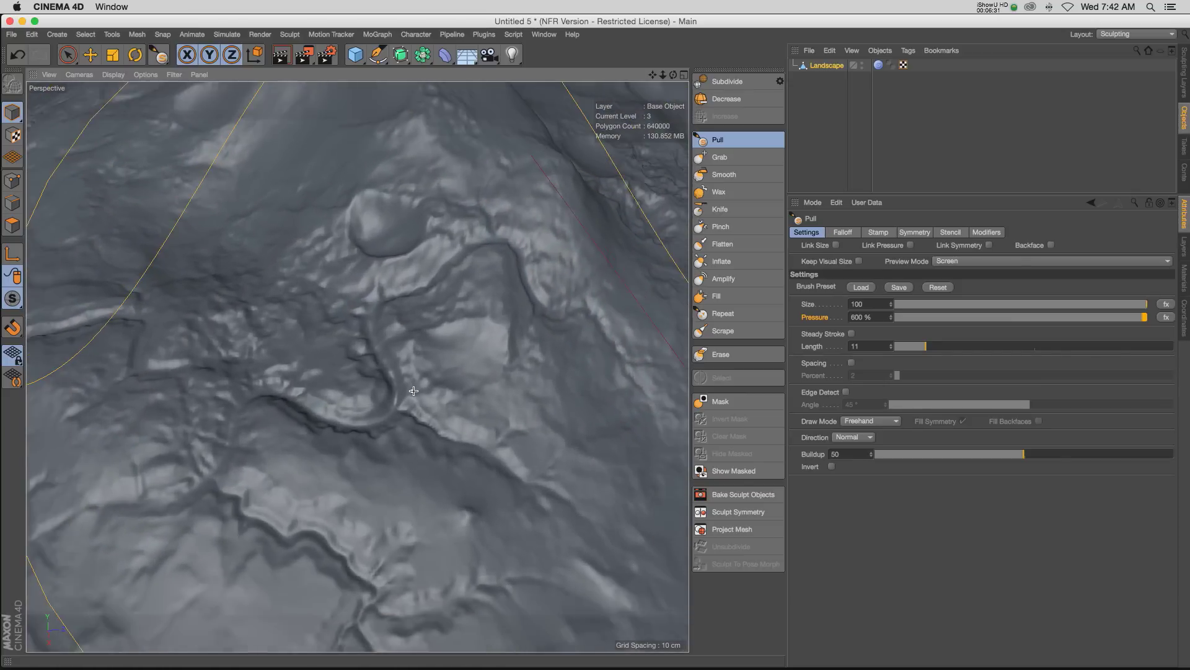
drag(663, 75, 583, 75)
alt+drag(455, 253, 397, 309)
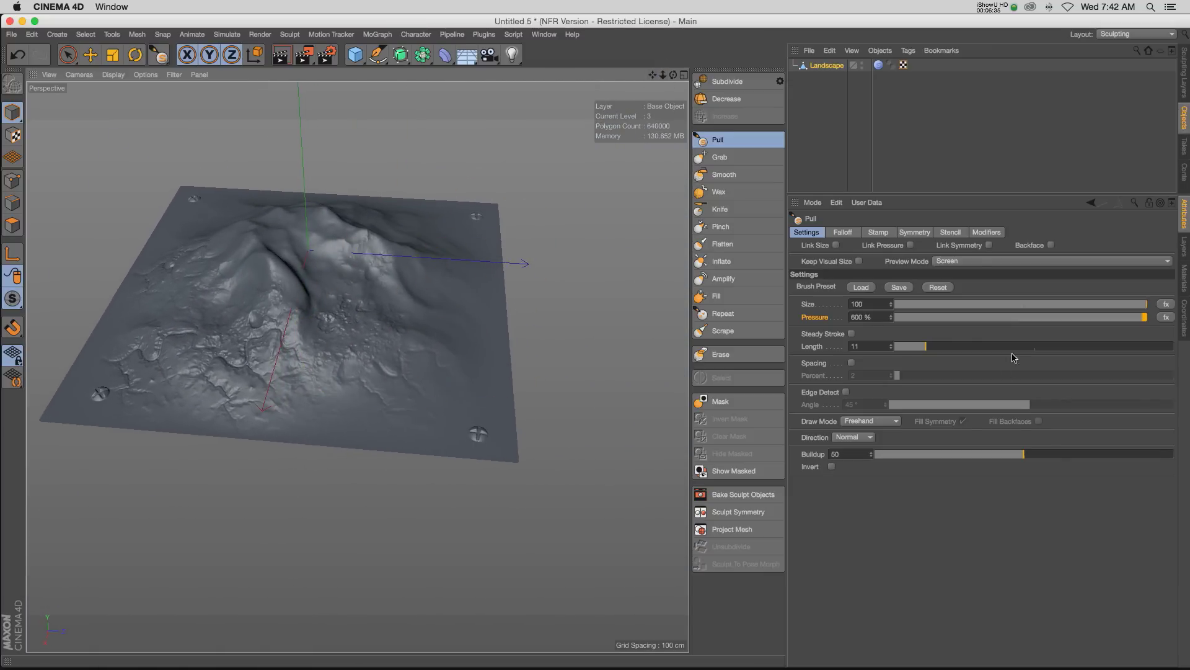
Reduce the Pull brush size and examine the stamped landscape from several angles
drag(891, 305, 923, 305)
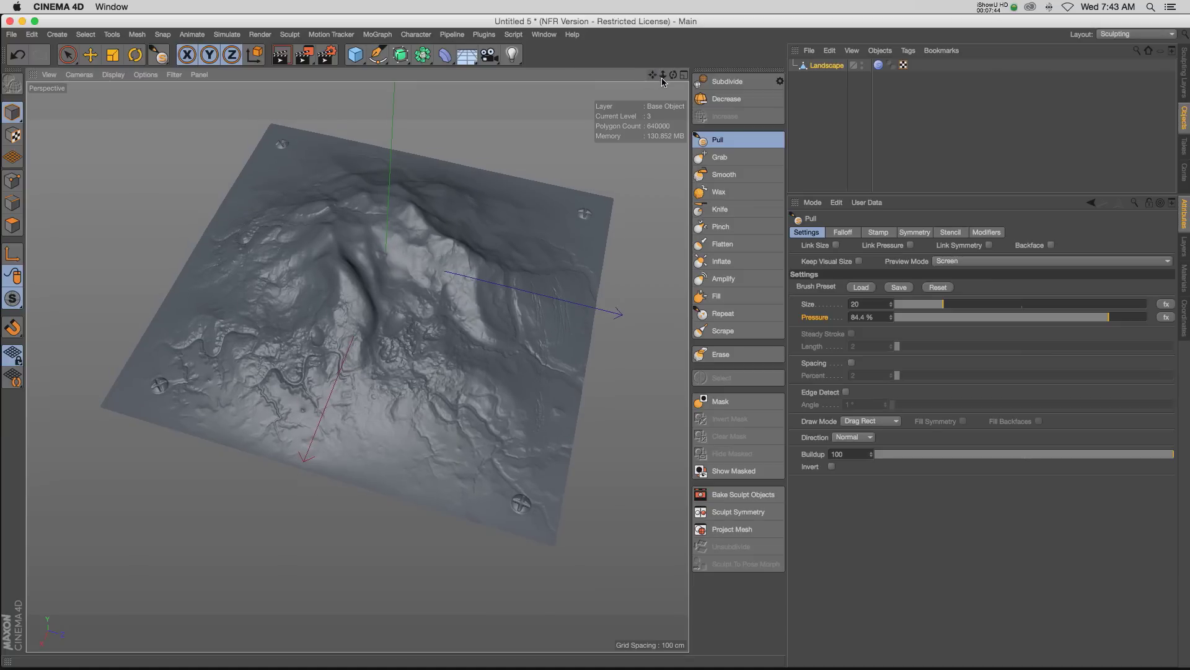
drag(673, 75, 357, 367)
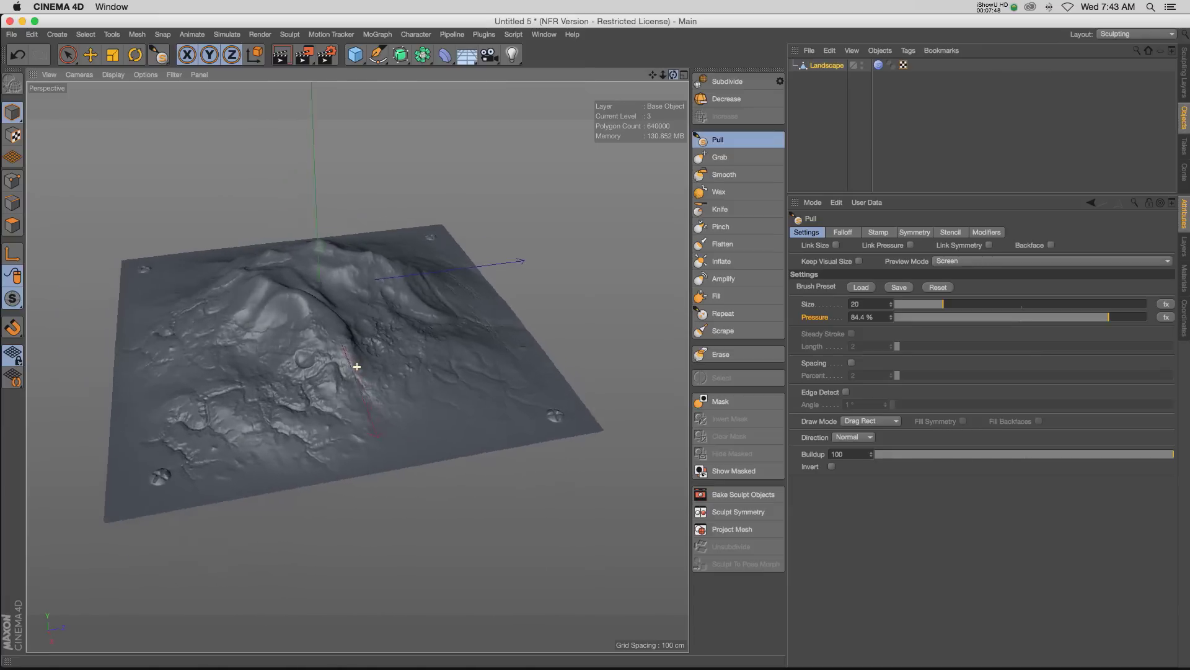
drag(651, 111, 634, 118)
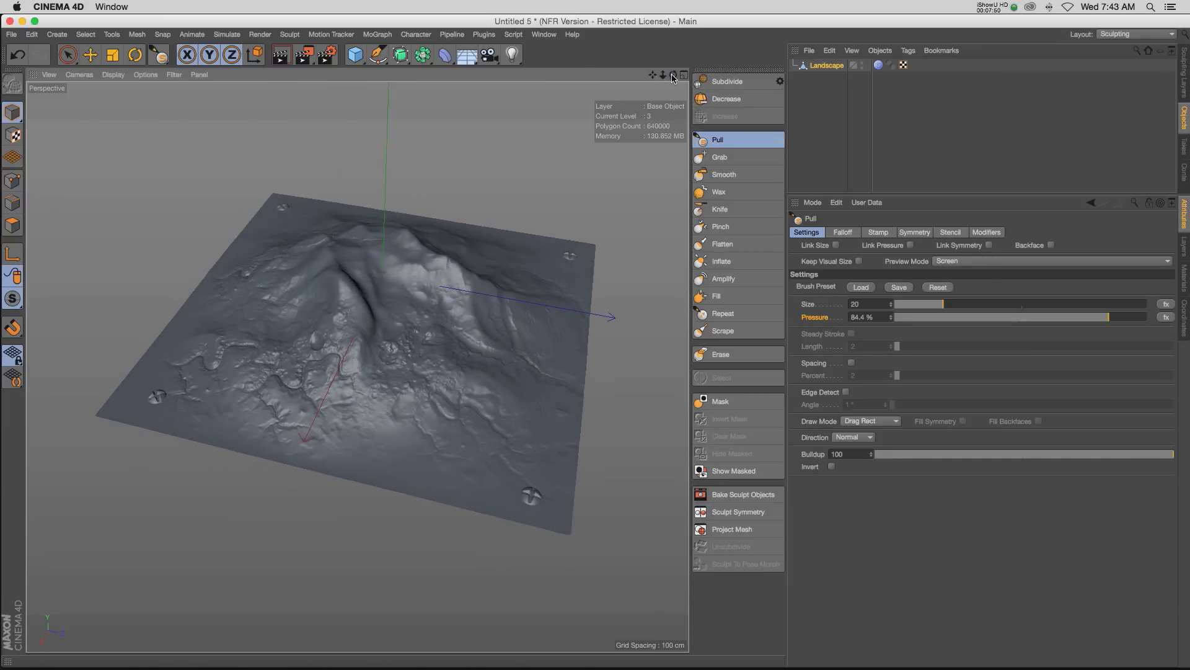
drag(655, 77, 638, 75)
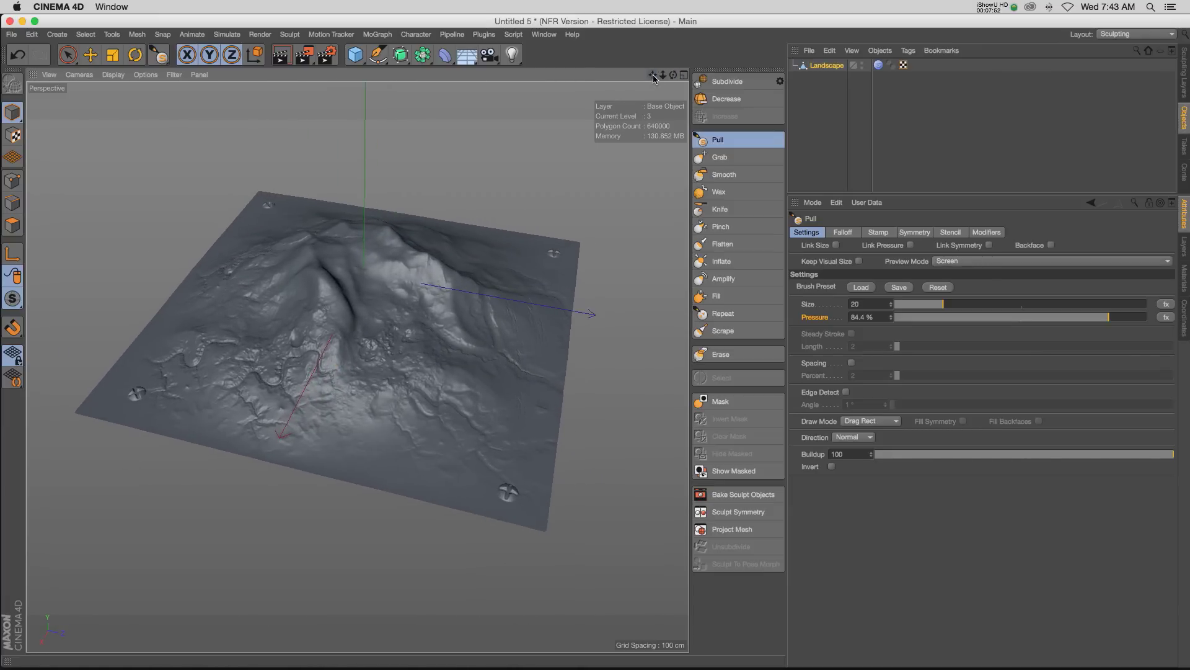